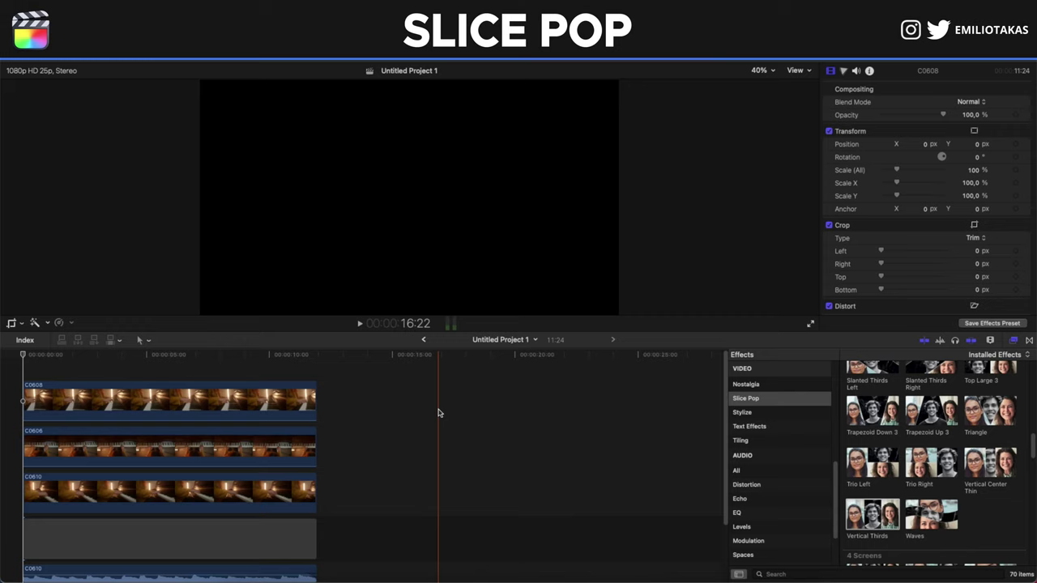
- Lift clip C0610 out of the main storyline so it sits above the gap
left_click(171, 522)
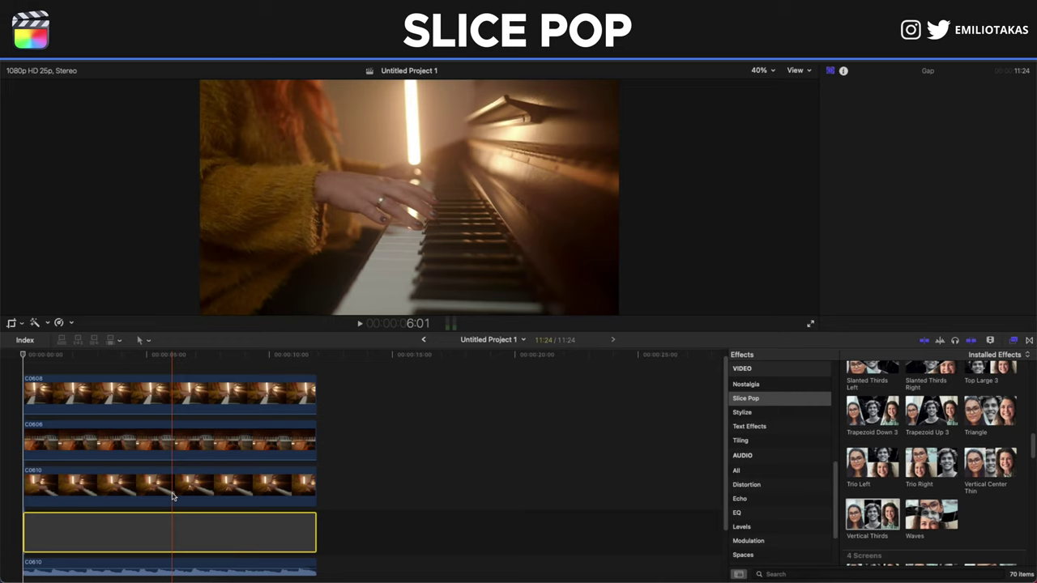
left_click(173, 492)
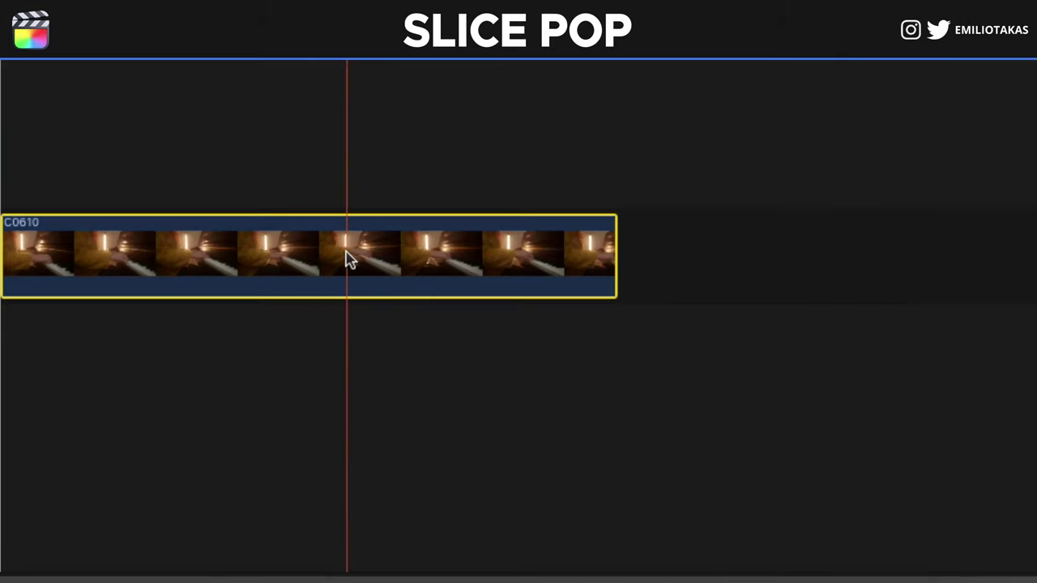
right_click(177, 490)
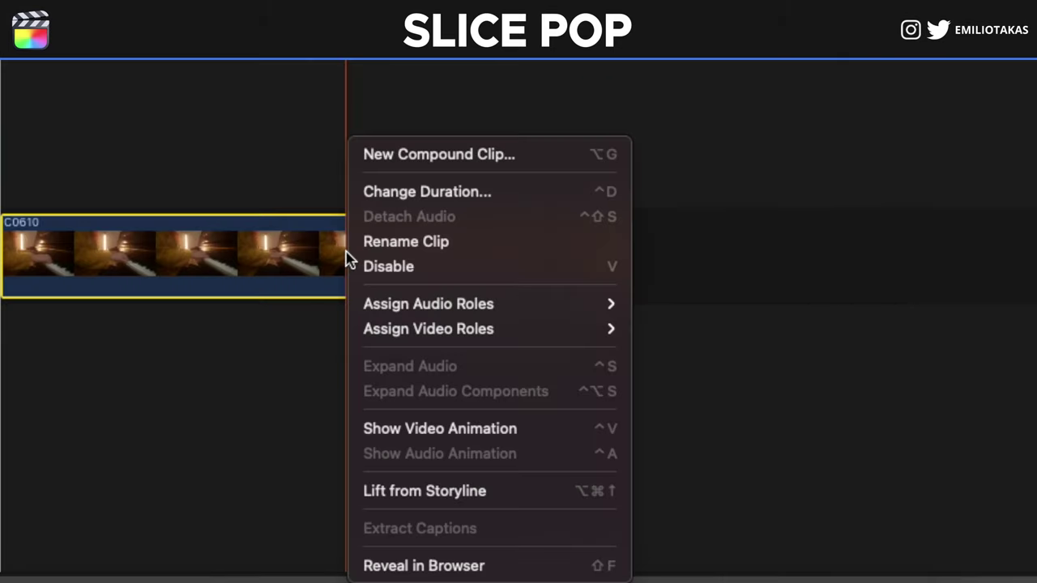
left_click(451, 491)
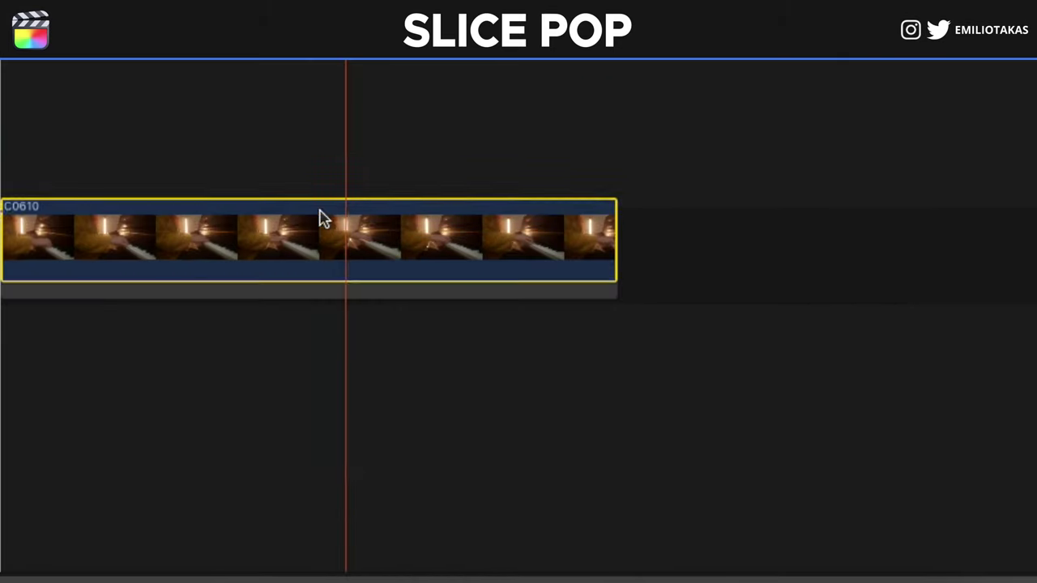
- Check the context menus of C0610 and C0606 without changing anything
mouse_move(170, 442)
left_mouse_down()
mouse_move(224, 443)
mouse_move(170, 442)
left_mouse_up()
scroll(209, 548, "down", 1)
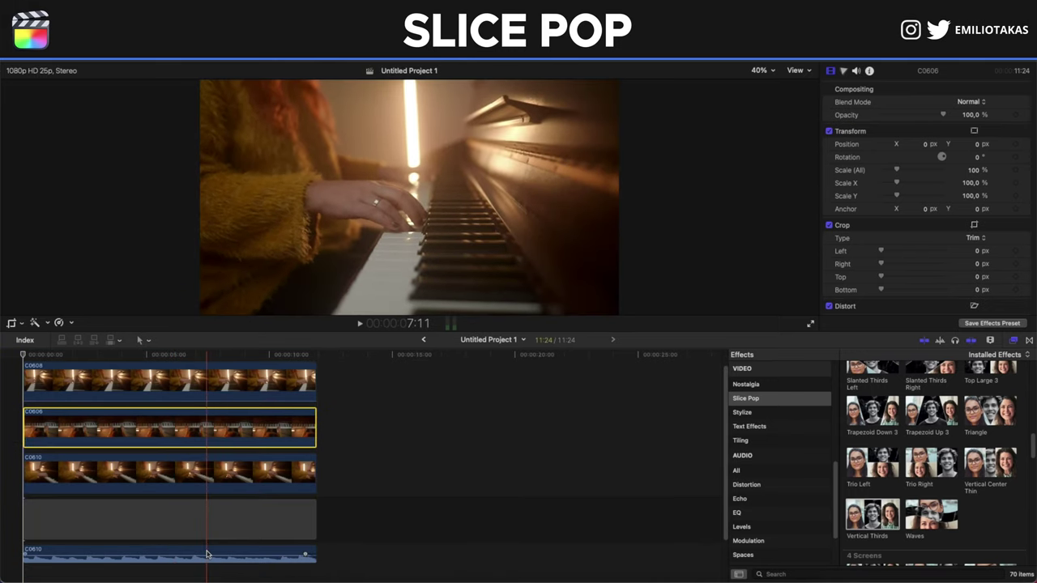
left_click(236, 384)
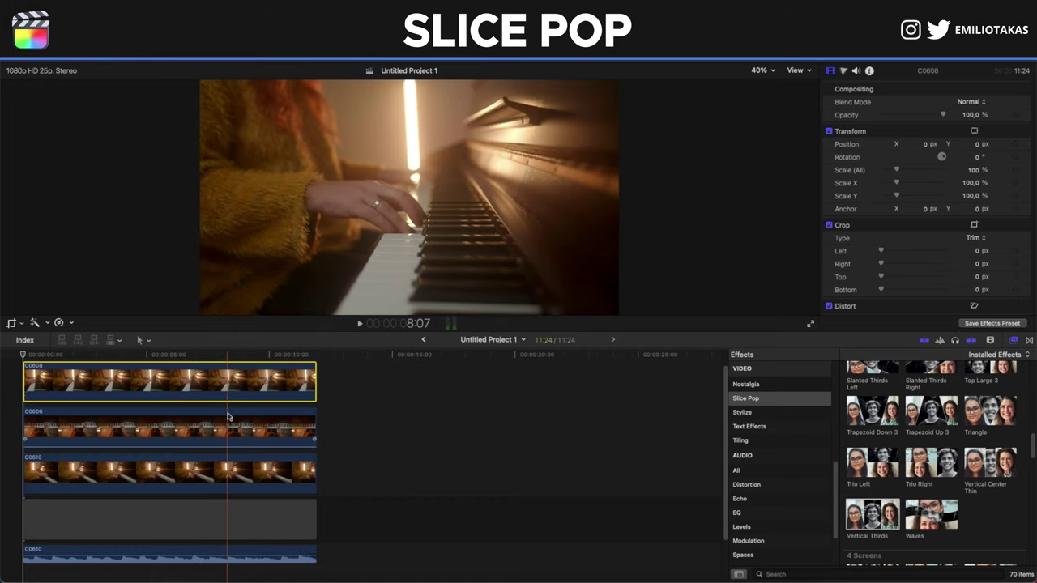
left_click(247, 473)
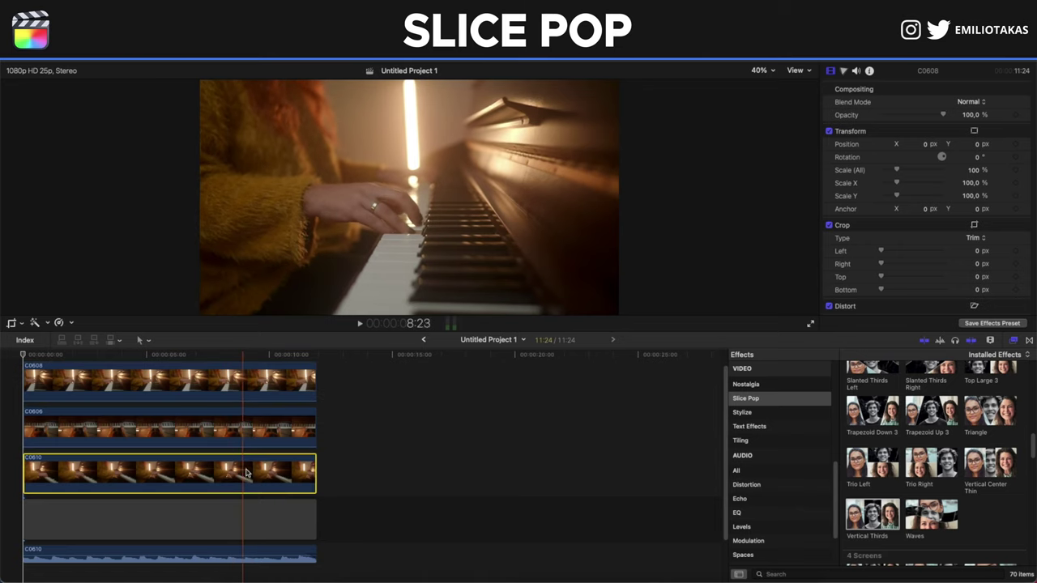
right_click(247, 473)
left_click(243, 476)
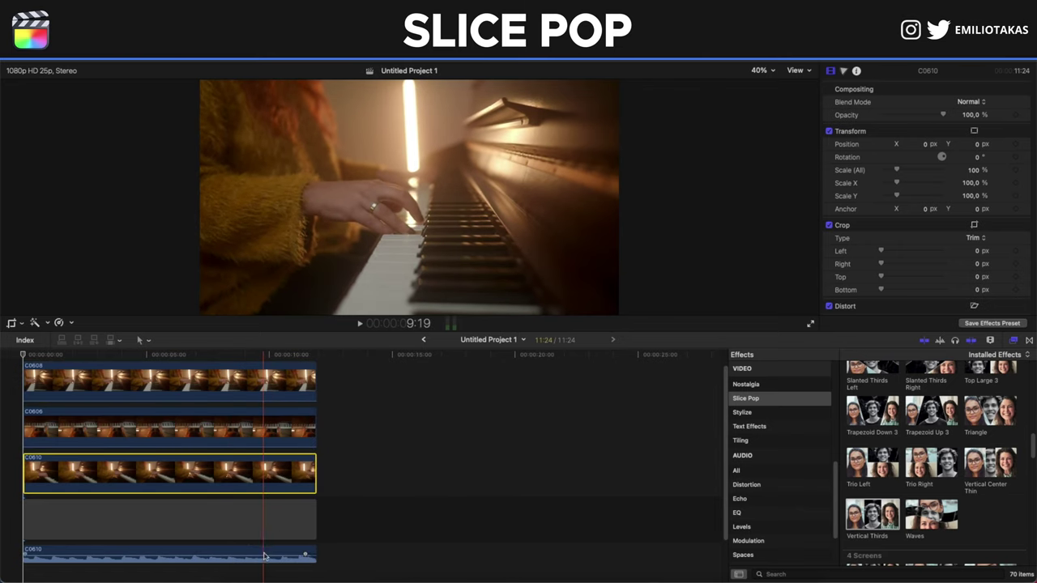
left_click(243, 428)
right_click(243, 428)
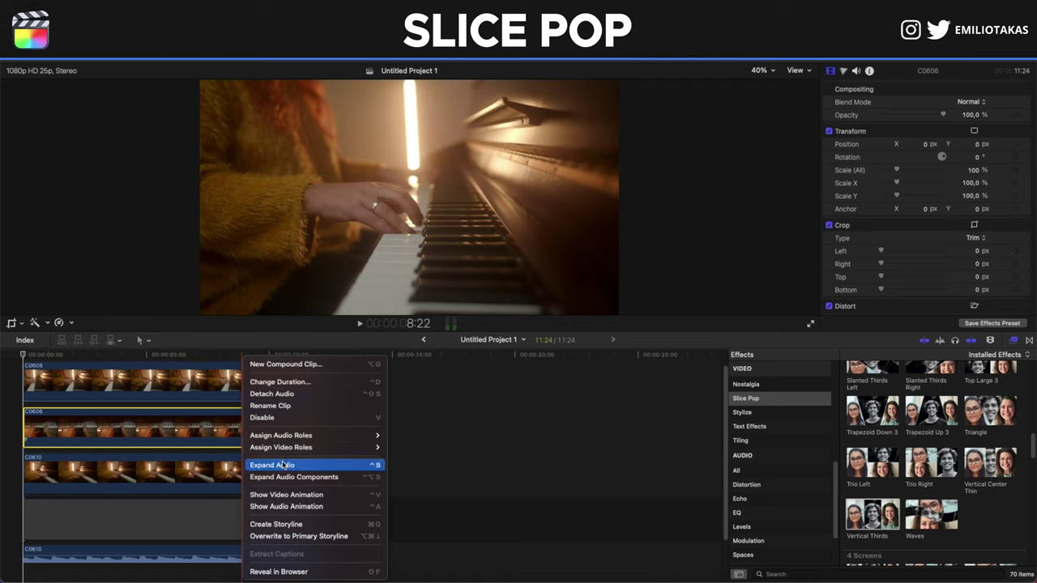
left_click(221, 436)
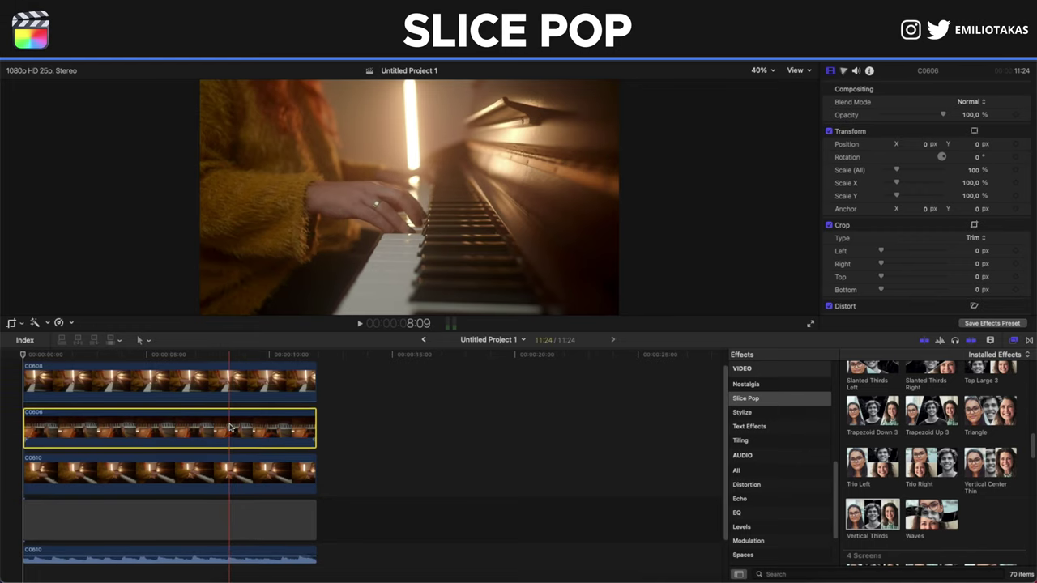
scroll(243, 486, "up", 1)
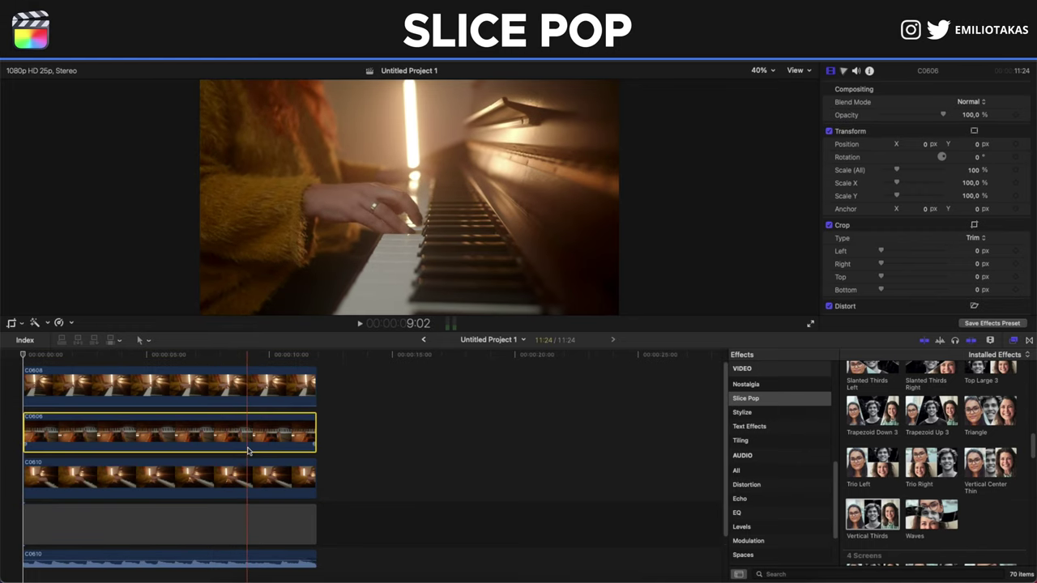
scroll(231, 447, "up", 2)
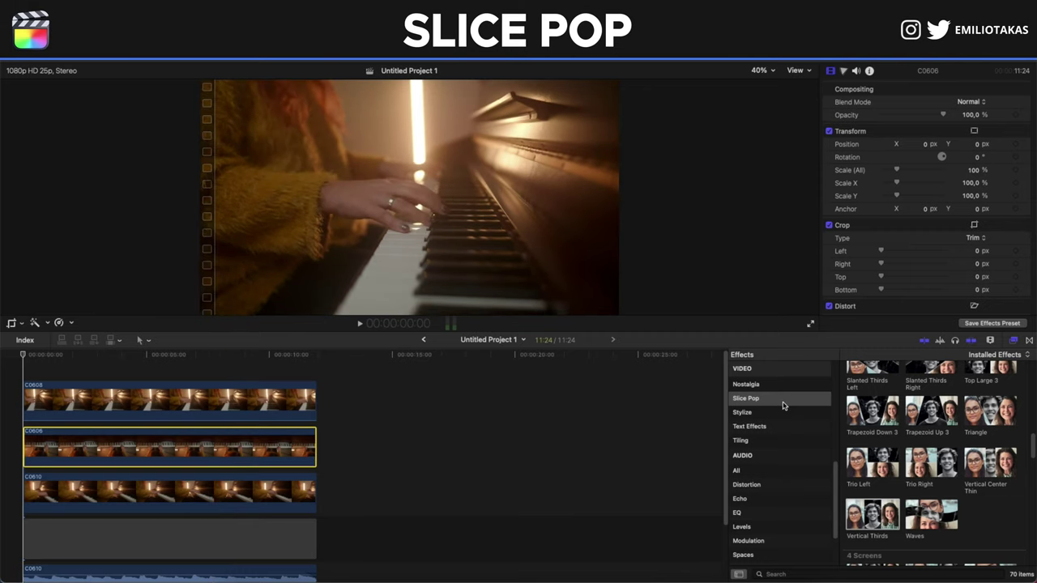
scroll(914, 397, "up", 10)
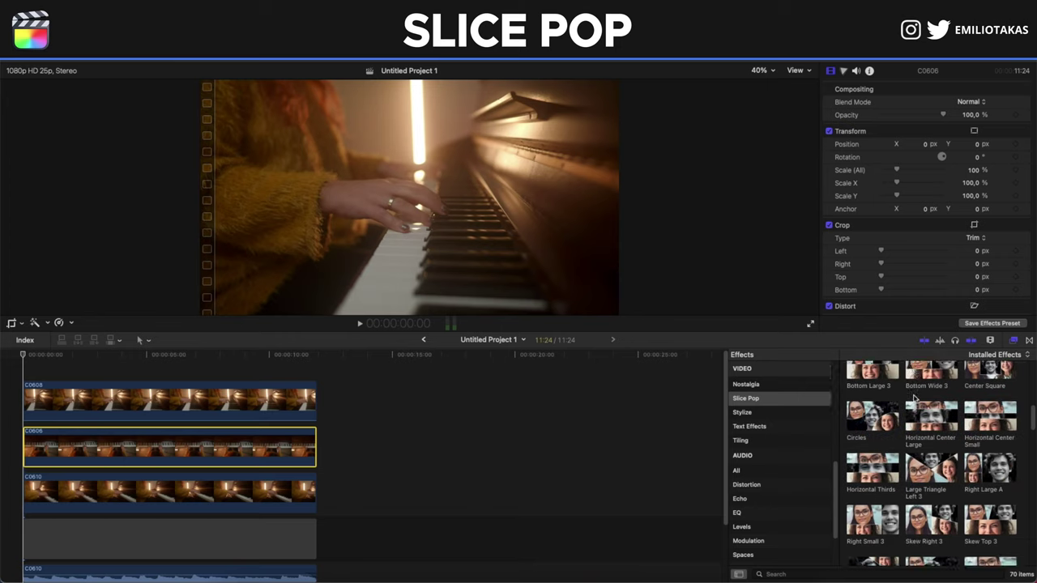
scroll(914, 397, "up", 8)
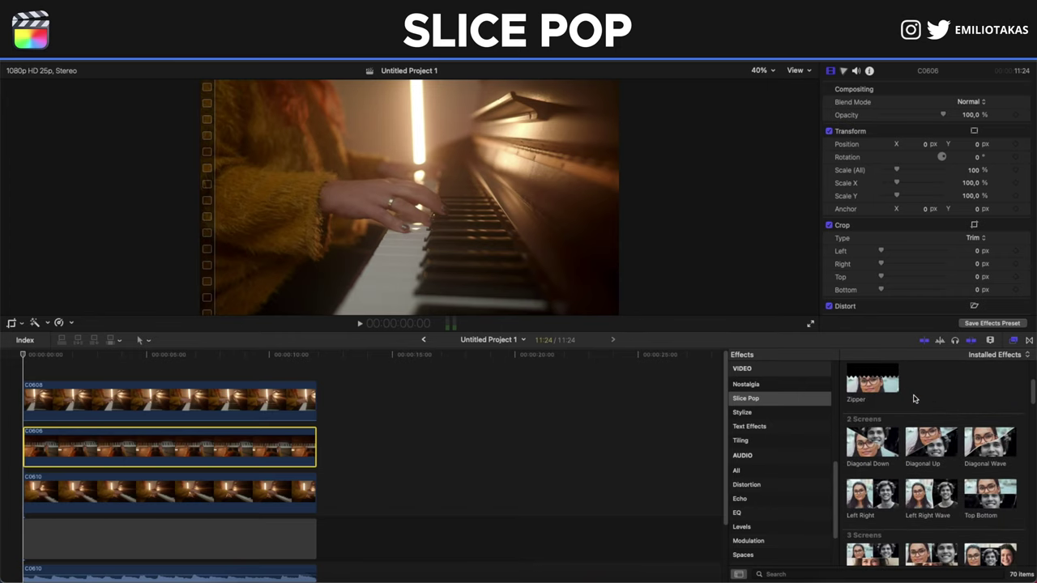
scroll(914, 398, "up", 4)
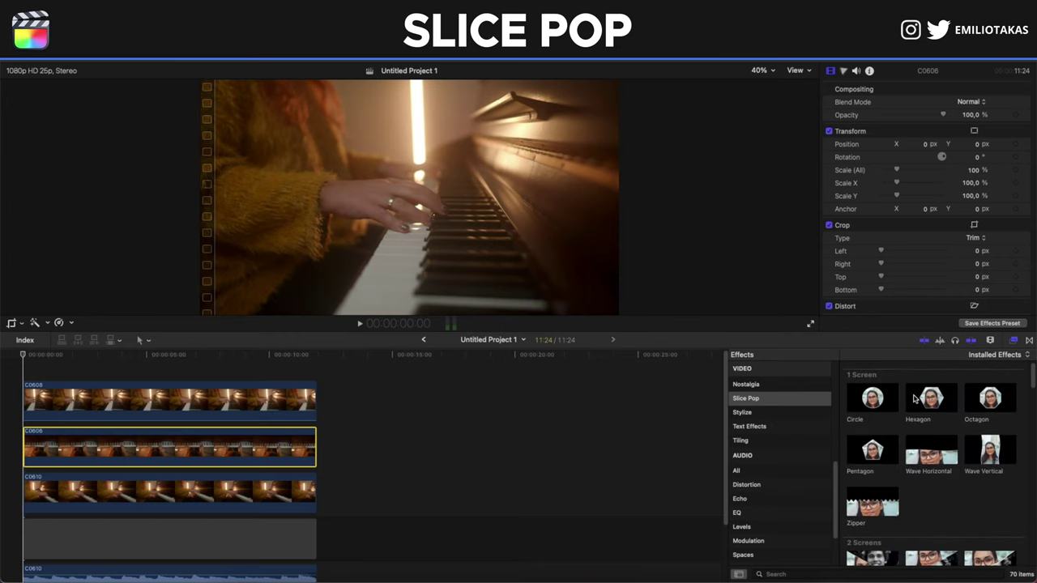
scroll(914, 397, "down", 10)
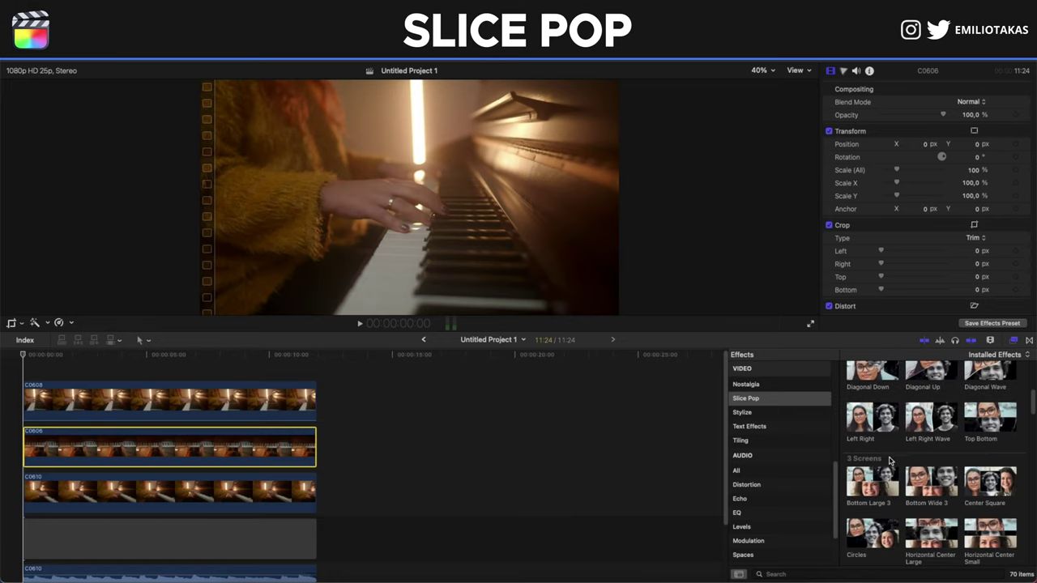
scroll(889, 459, "down", 5)
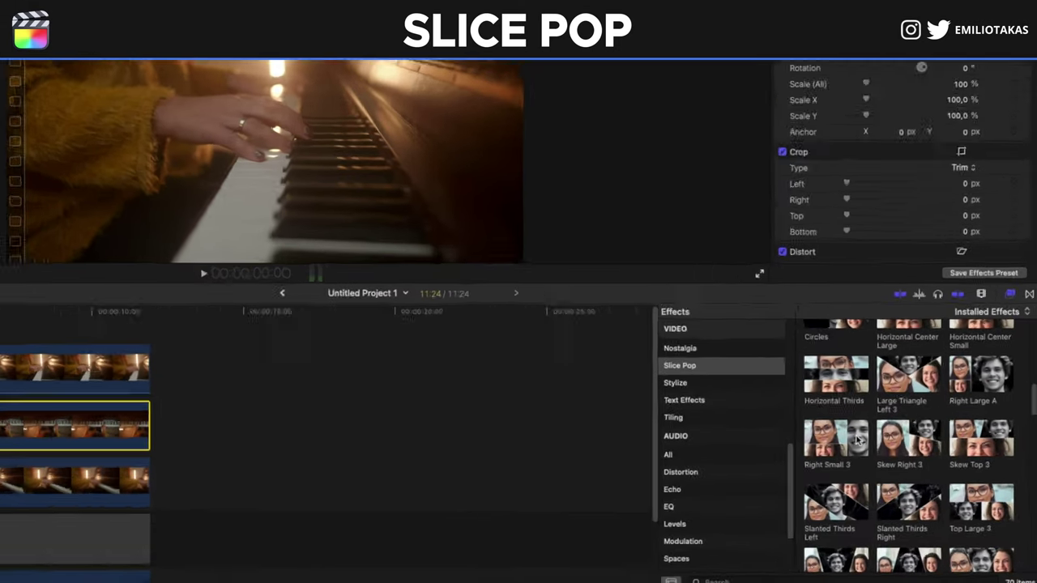
scroll(744, 334, "down", 2)
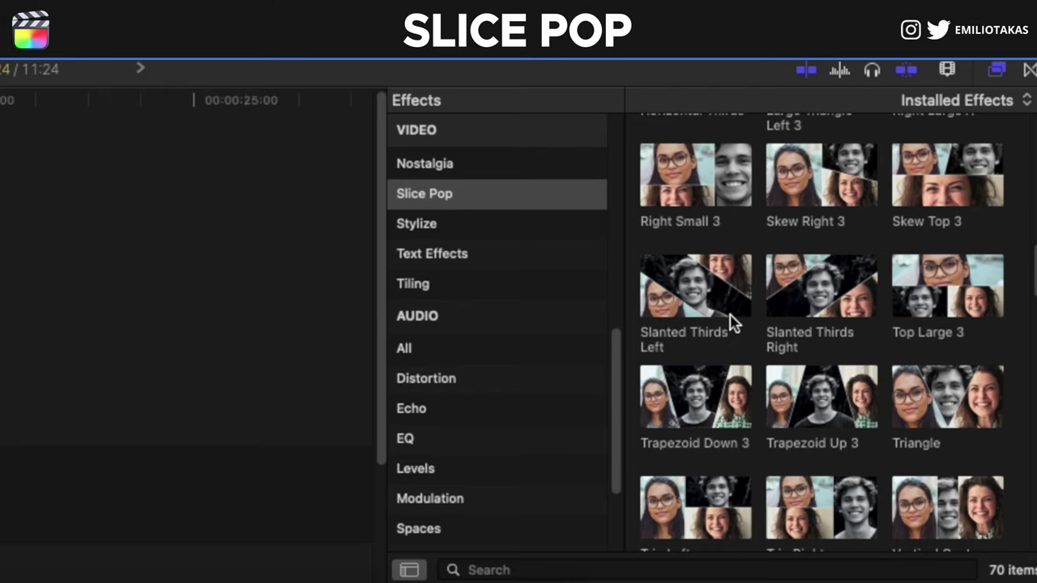
scroll(732, 322, "down", 10)
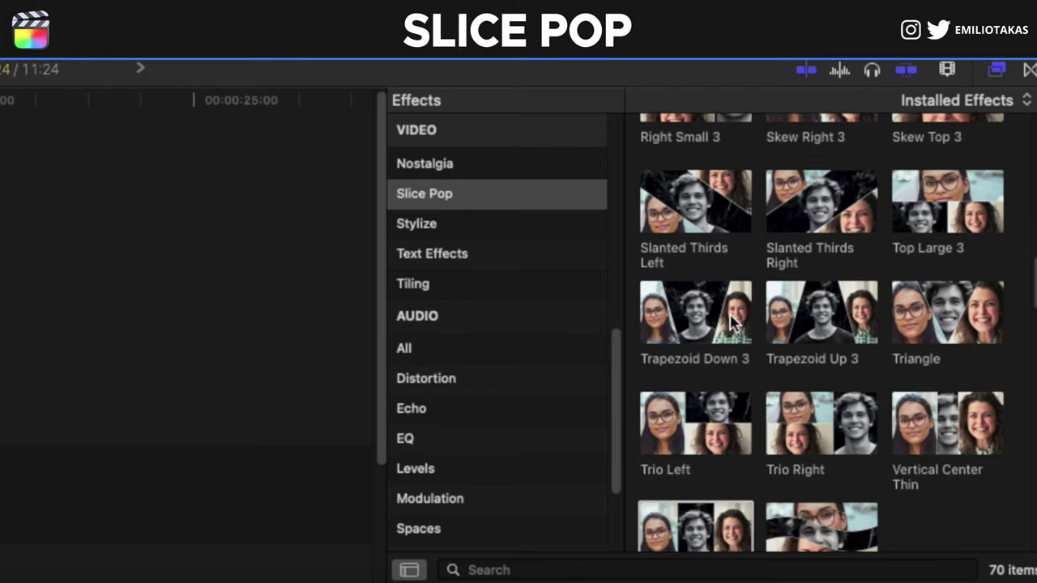
scroll(732, 322, "down", 10)
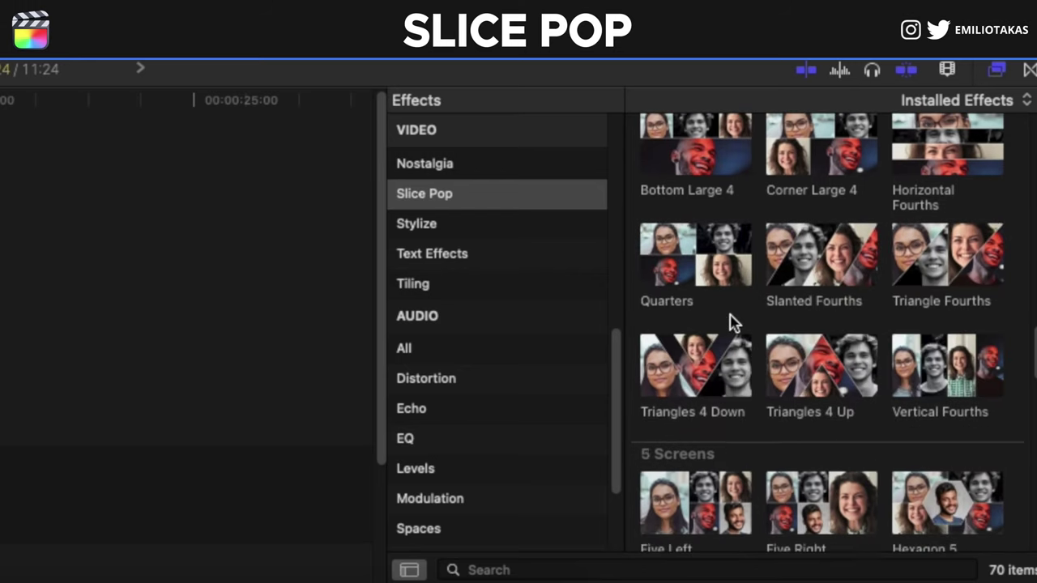
scroll(732, 321, "down", 5)
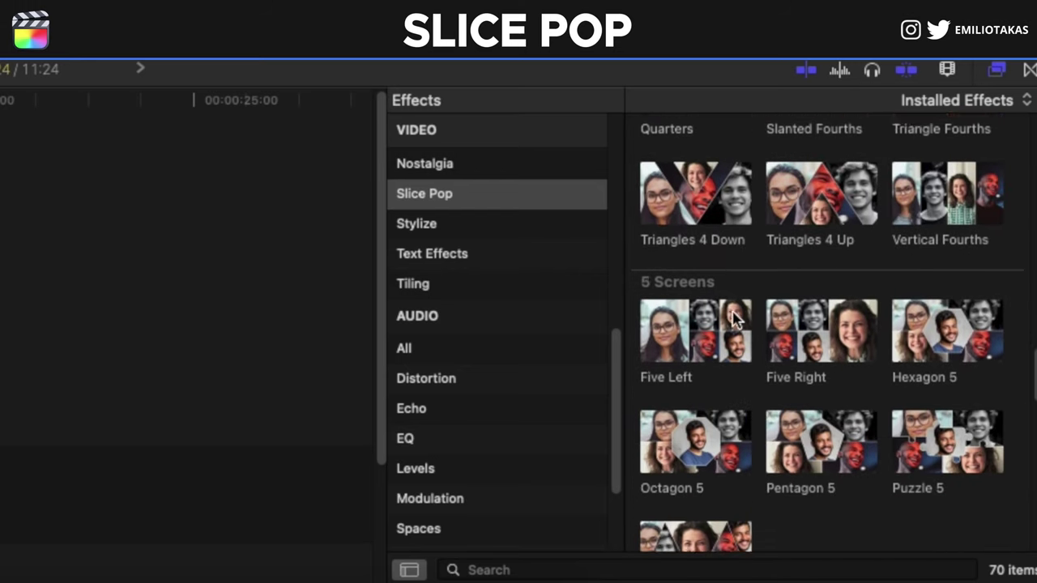
scroll(734, 319, "down", 3)
scroll(731, 319, "down", 8)
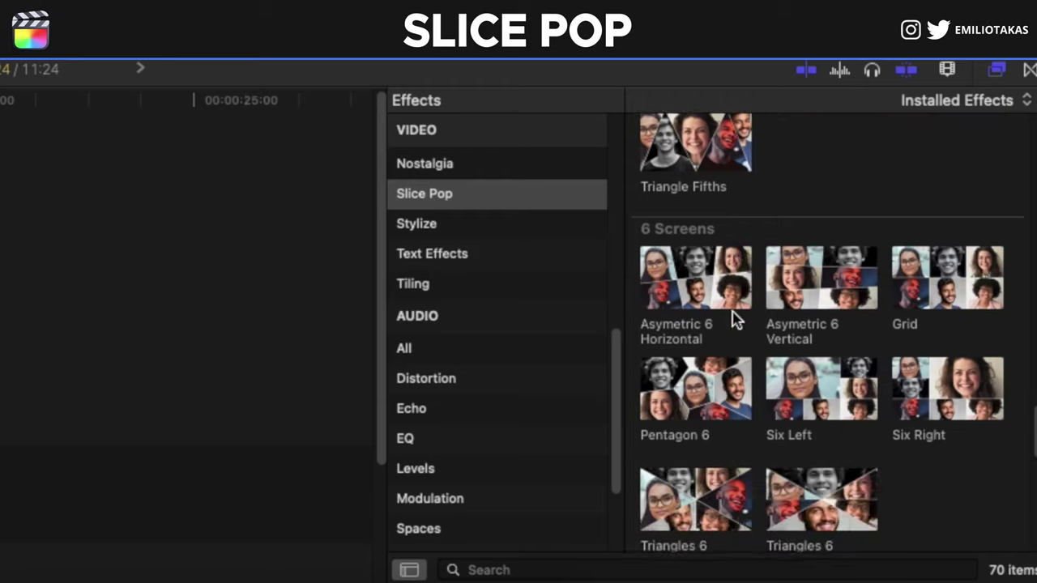
scroll(733, 320, "down", 9)
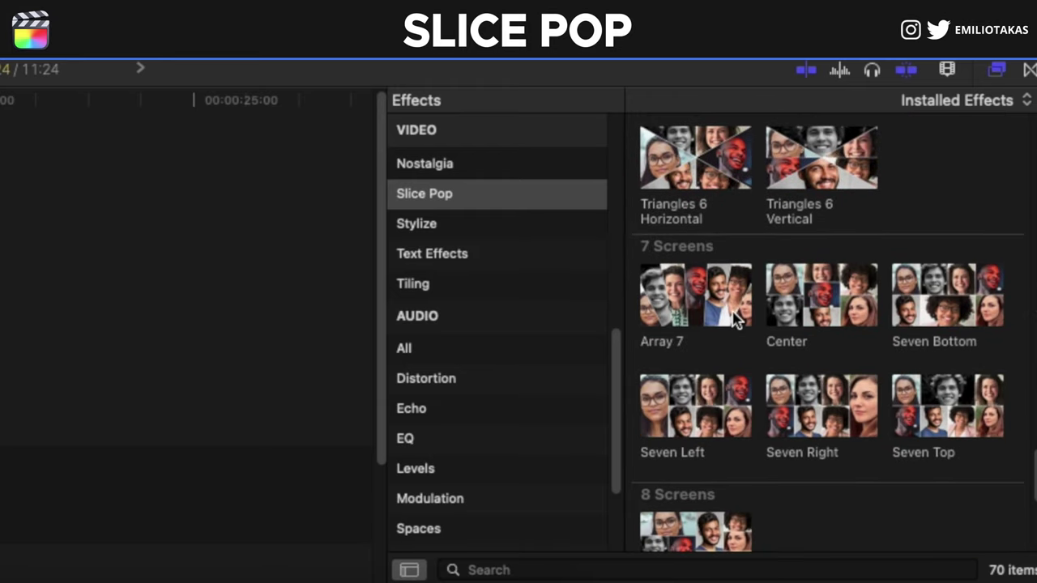
scroll(733, 320, "down", 3)
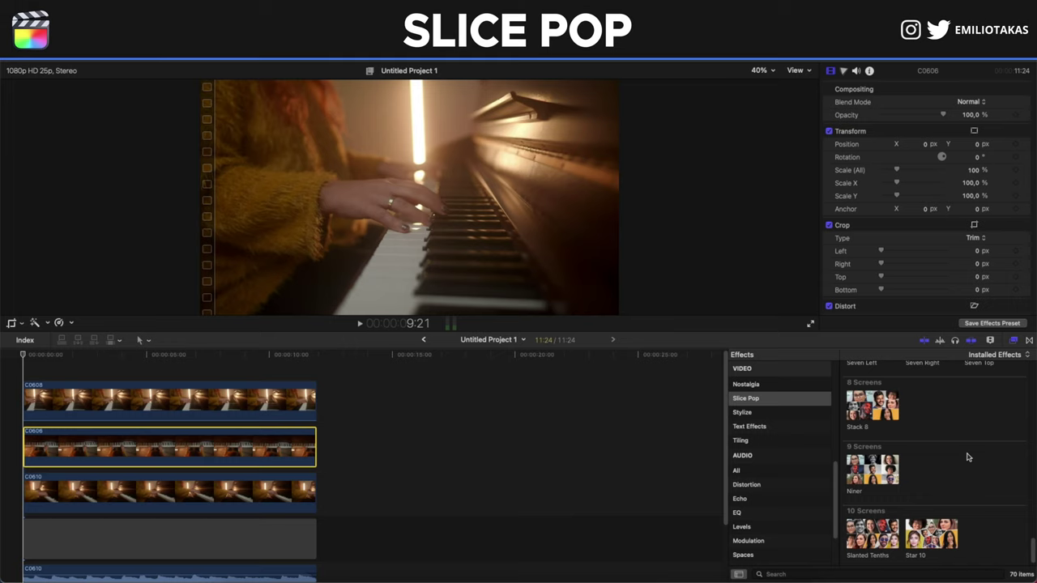
scroll(967, 458, "up", 5)
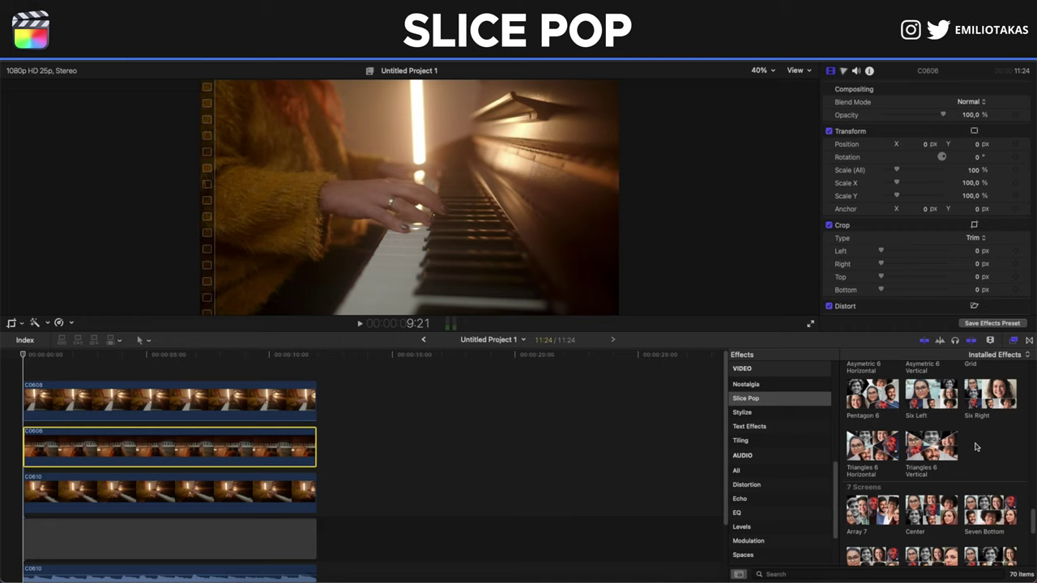
scroll(976, 447, "up", 10)
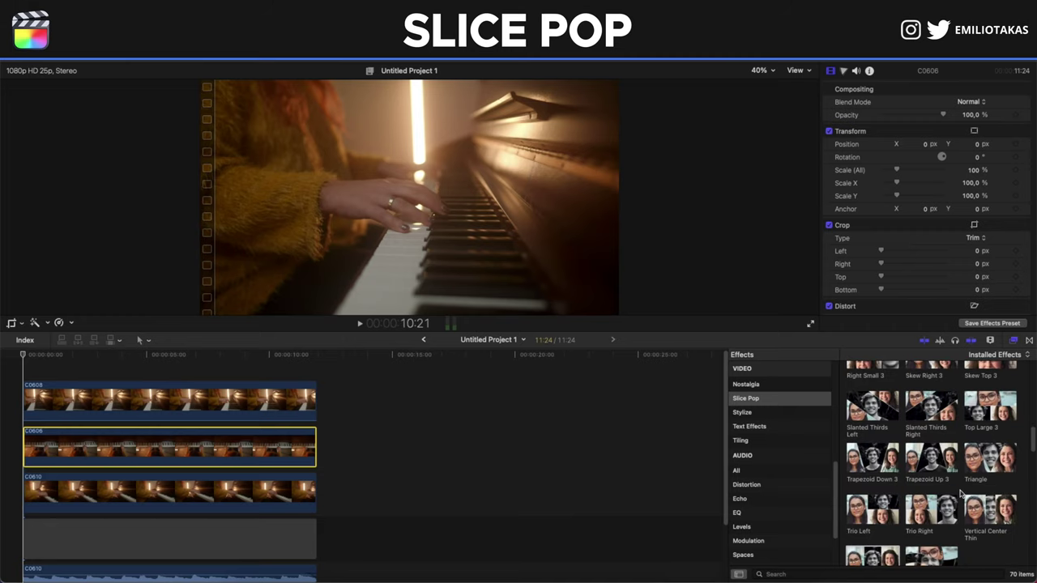
- Apply the Trapezoid Up 3 layout, then preview top clip C0608 at 00:00:00:13
left_click_drag(940, 468, 275, 421)
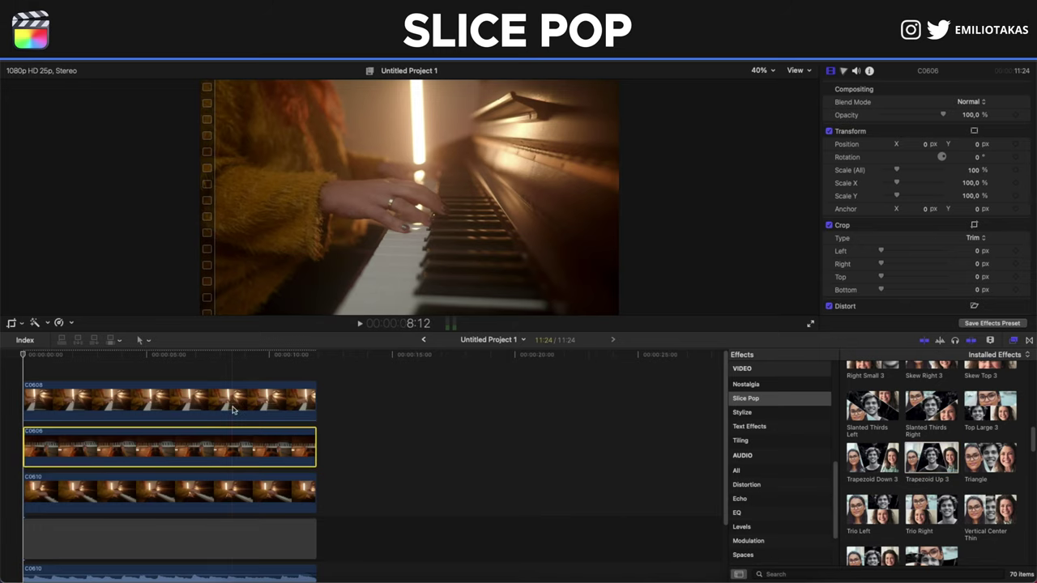
left_click_drag(705, 433, 238, 450)
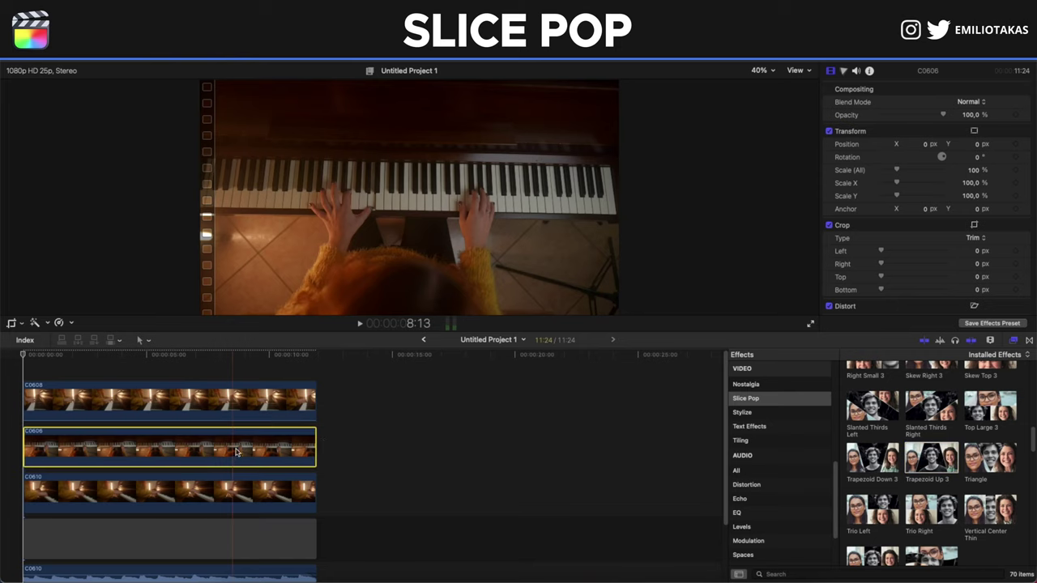
left_click(29, 376)
left_click(30, 386)
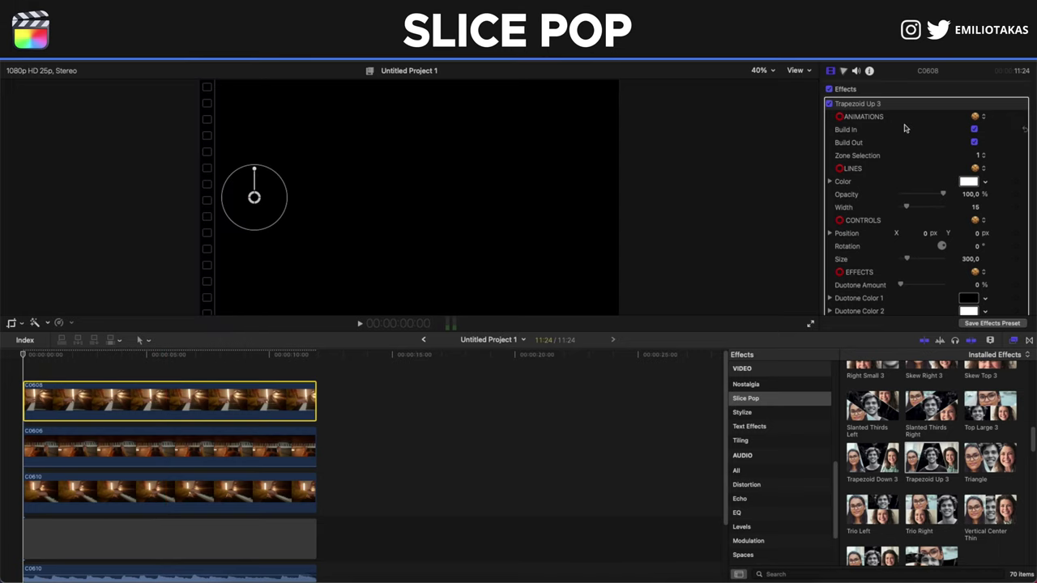
left_click(36, 370)
left_click(54, 405)
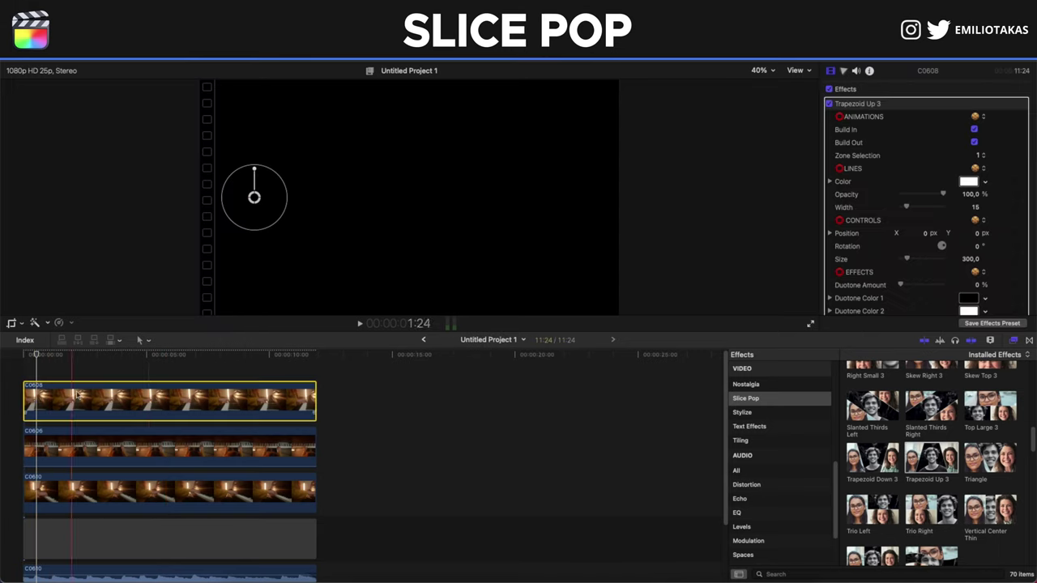
- Turn off build animations on all three clips, putting C0606 in zone 2 and C0610 in zone 3
left_click(975, 131)
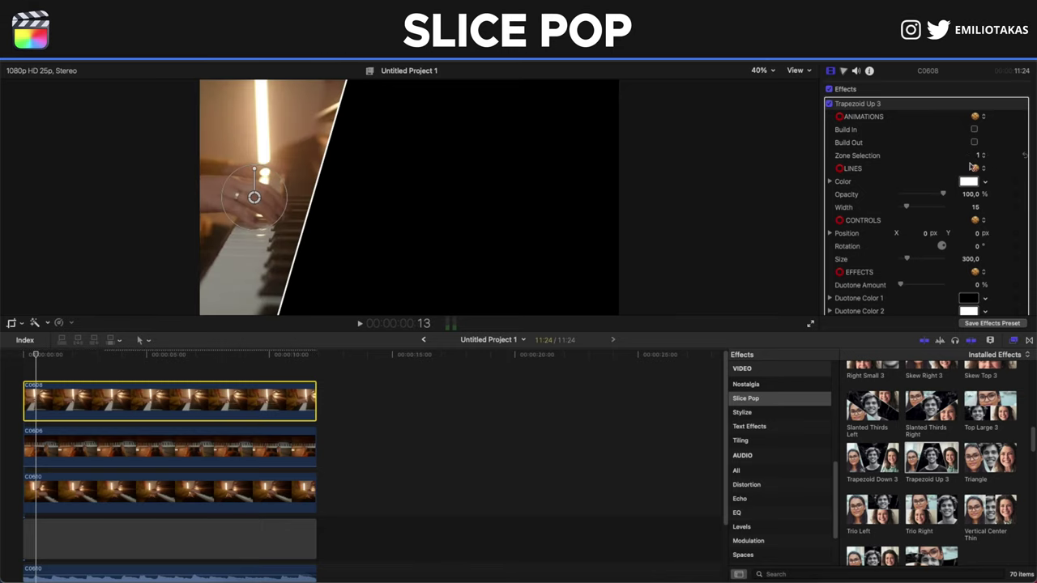
left_click(283, 454)
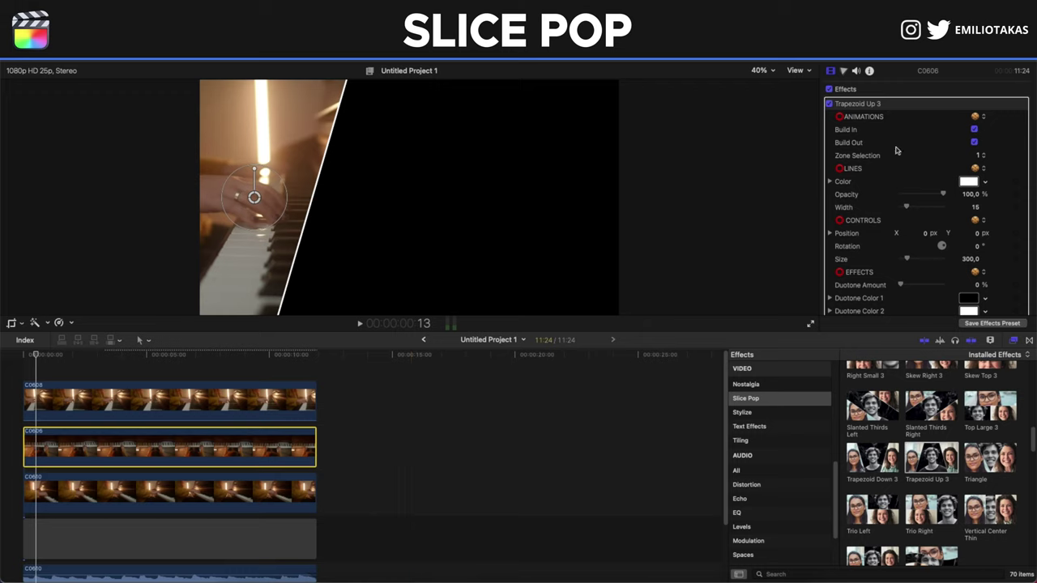
left_click(983, 156)
left_click(980, 169)
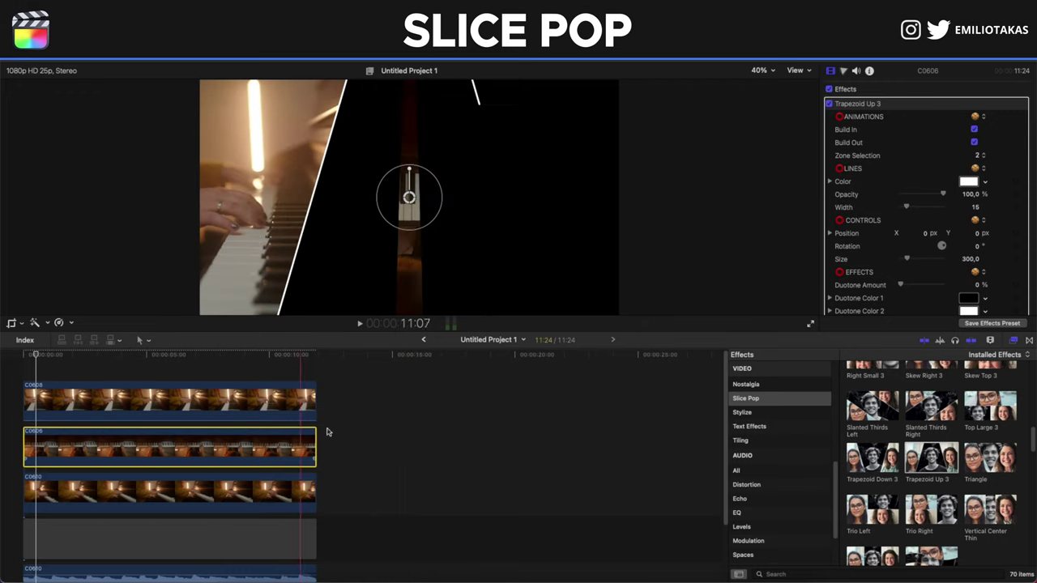
left_click(974, 130)
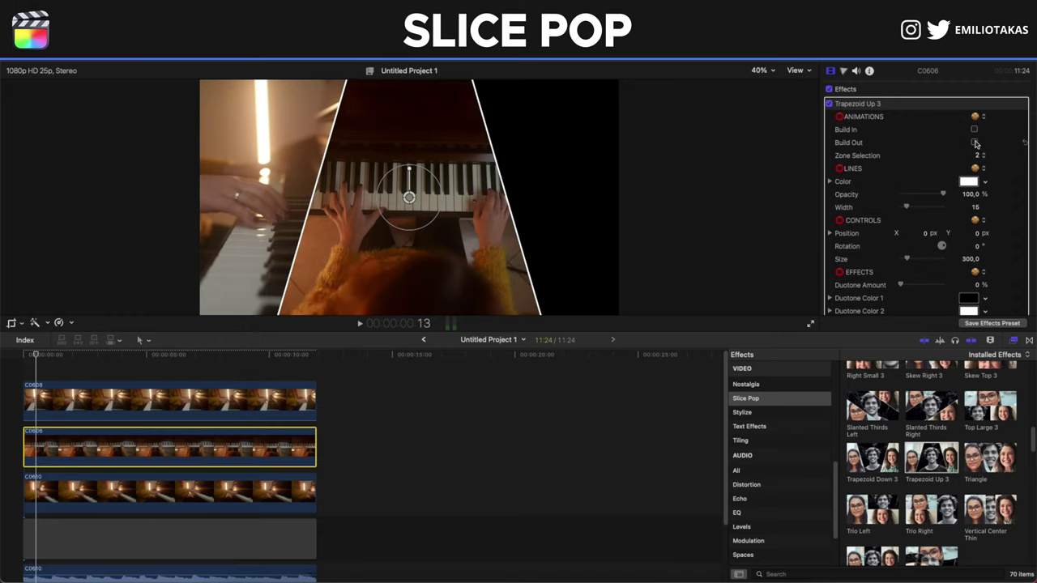
left_click(975, 143)
left_click(259, 492)
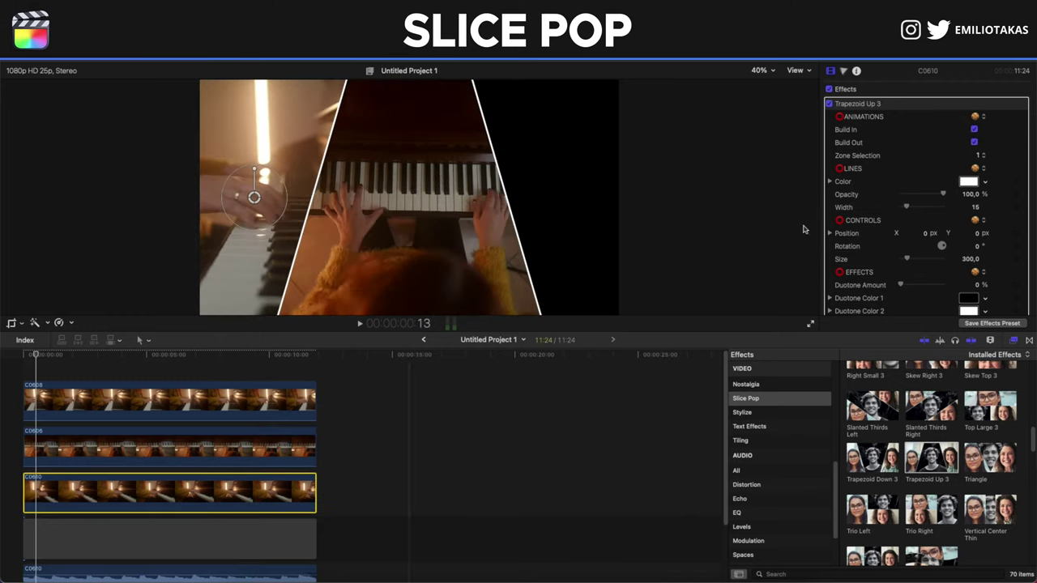
left_click(974, 130)
left_click(975, 142)
left_click(978, 155)
left_click(983, 182)
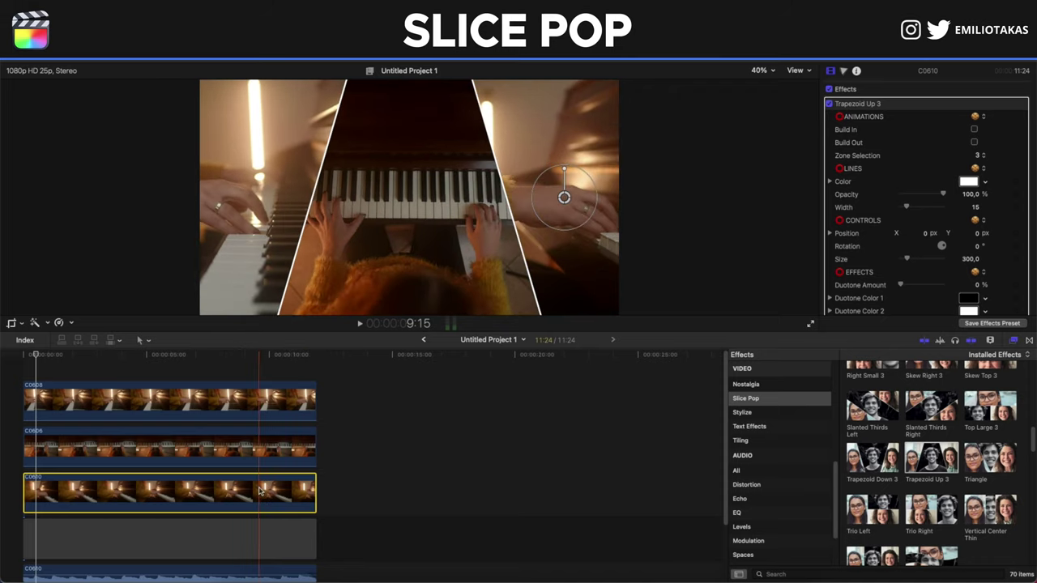
- Reposition the right slice's image slightly upward and set its size to 516
mouse_move(565, 198)
left_mouse_down()
mouse_move(592, 195)
mouse_move(519, 194)
mouse_move(586, 194)
mouse_move(558, 179)
mouse_move(560, 211)
mouse_move(566, 201)
left_mouse_up()
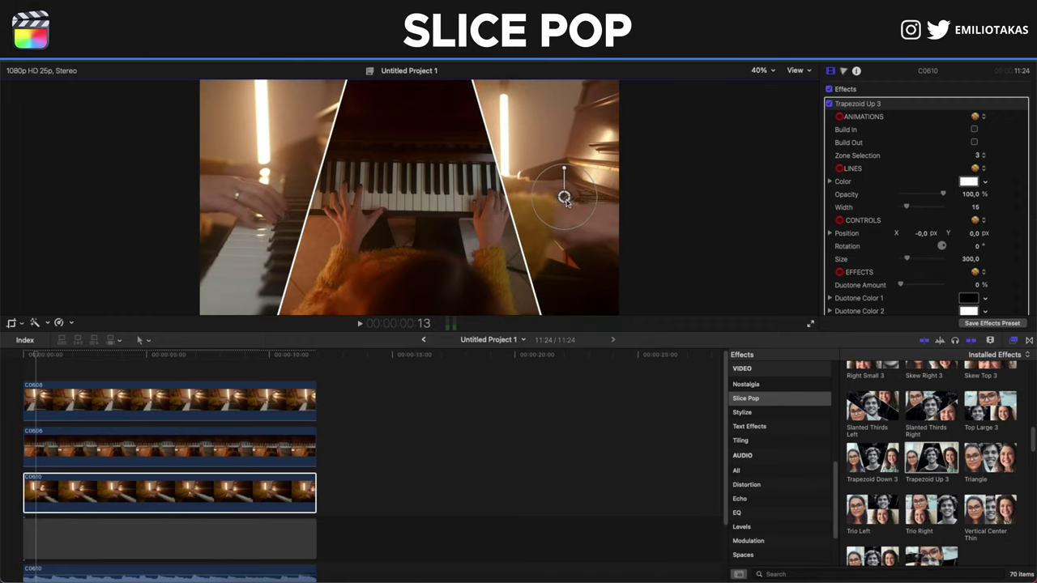
left_click_drag(909, 261, 917, 259)
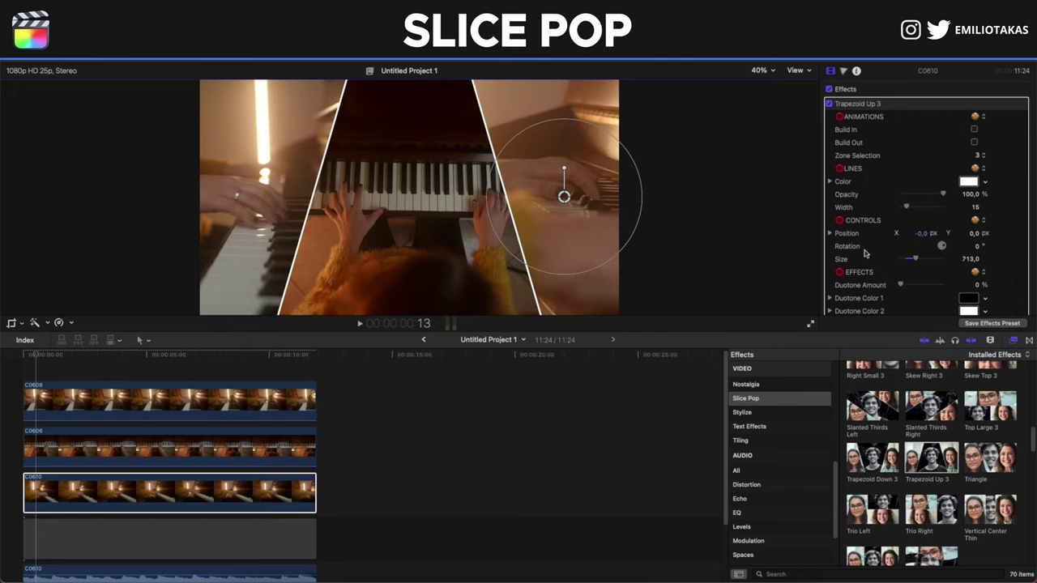
mouse_move(565, 198)
left_mouse_down()
mouse_move(580, 190)
mouse_move(570, 189)
left_mouse_up()
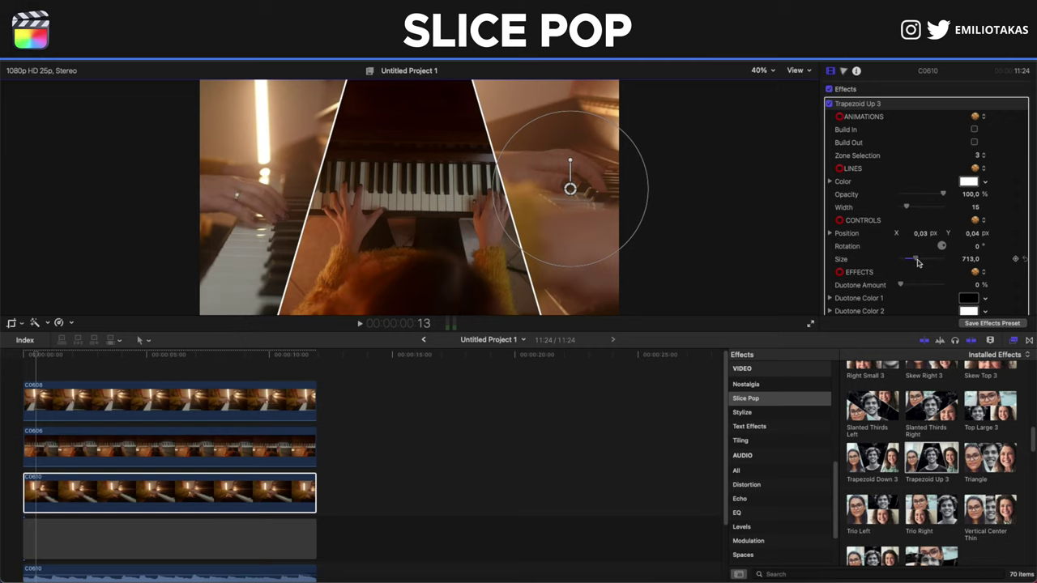
left_click_drag(918, 261, 910, 260)
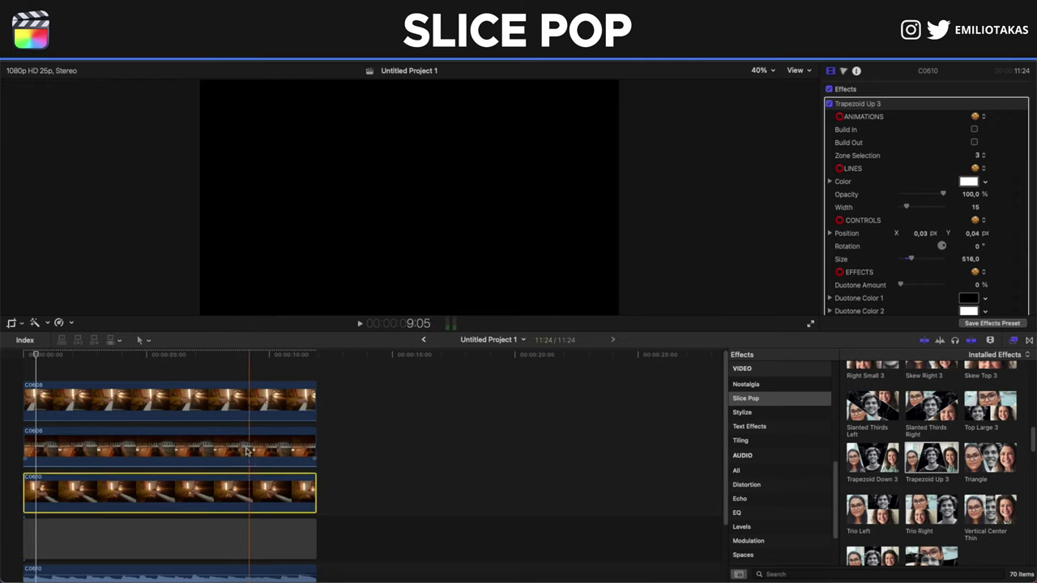
- Scale the middle slice's image (C0606) to 398 and move it slightly down
left_click(247, 451)
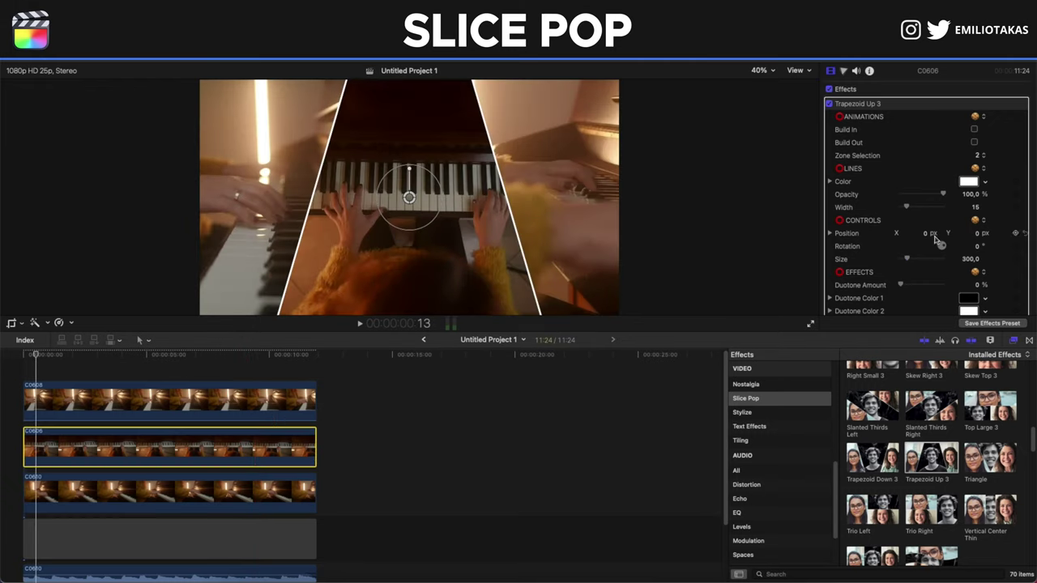
left_click_drag(908, 261, 910, 260)
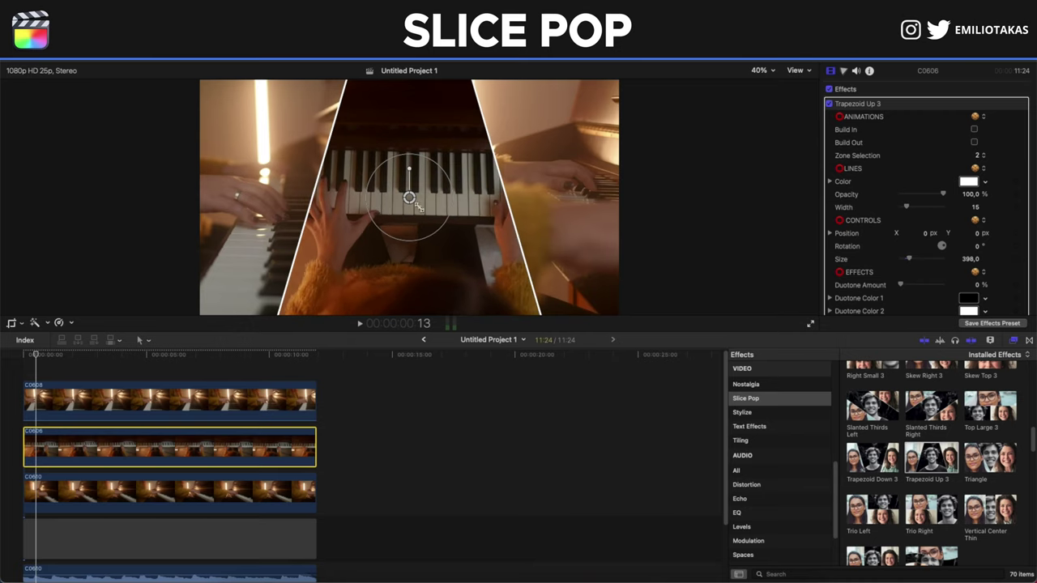
left_click_drag(409, 198, 413, 210)
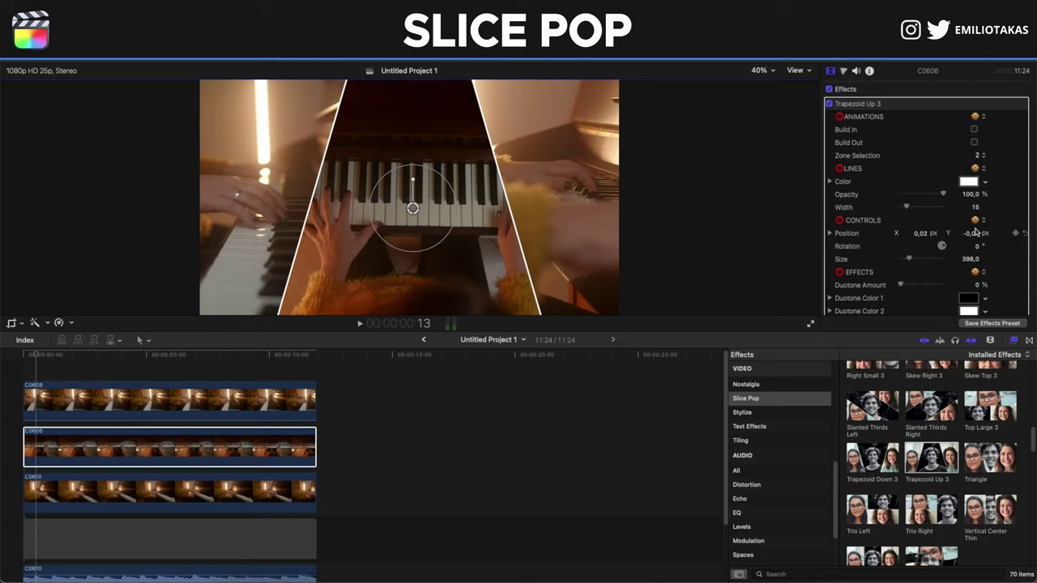
scroll(929, 226, "down", 1)
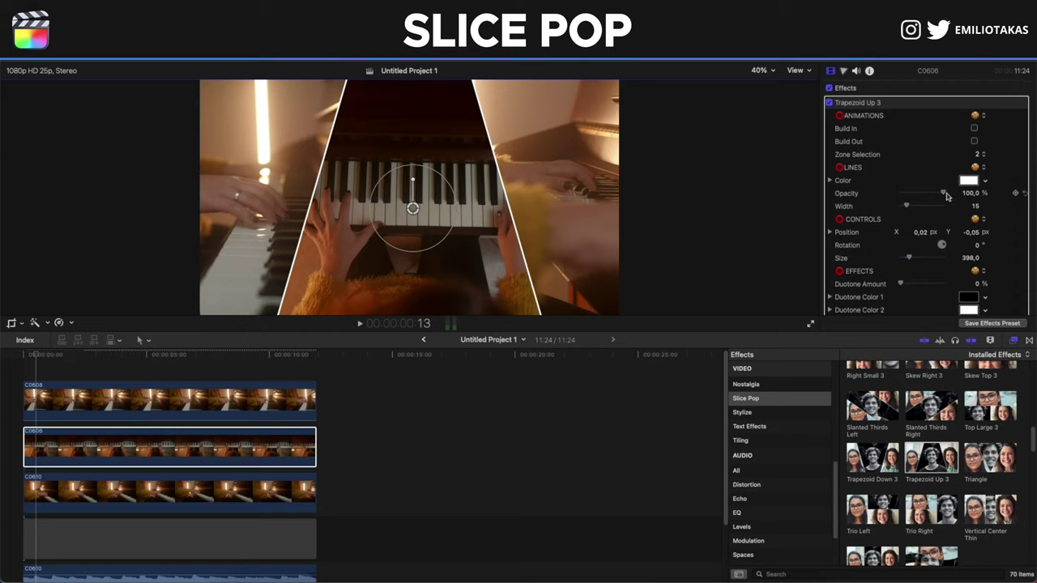
- Make the slice lines black for the middle clip C0606 and bottom clip C0610
mouse_move(944, 194)
left_mouse_down()
mouse_move(881, 198)
mouse_move(954, 195)
left_mouse_up()
left_click(969, 181)
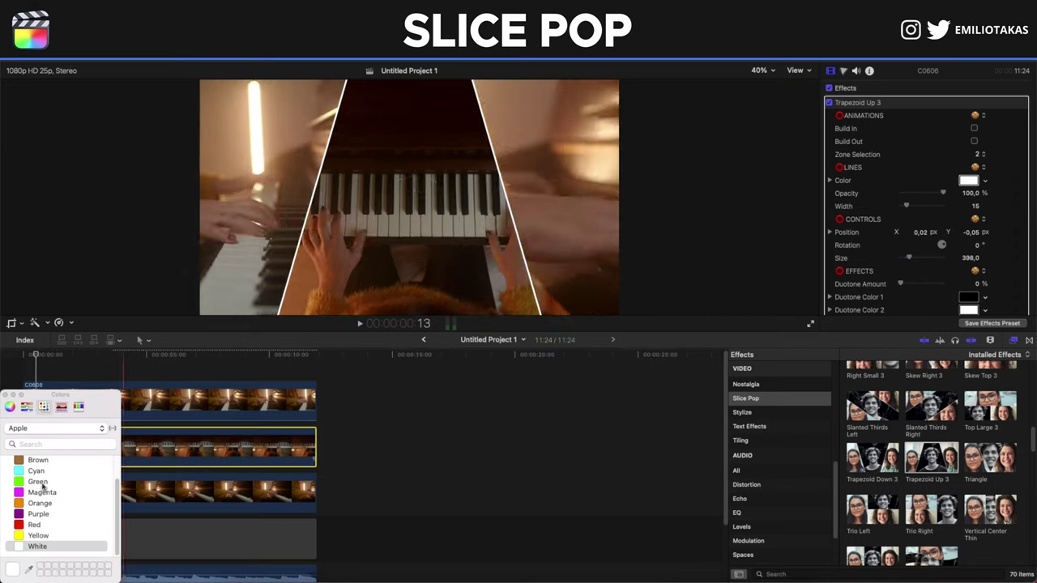
left_click(20, 468)
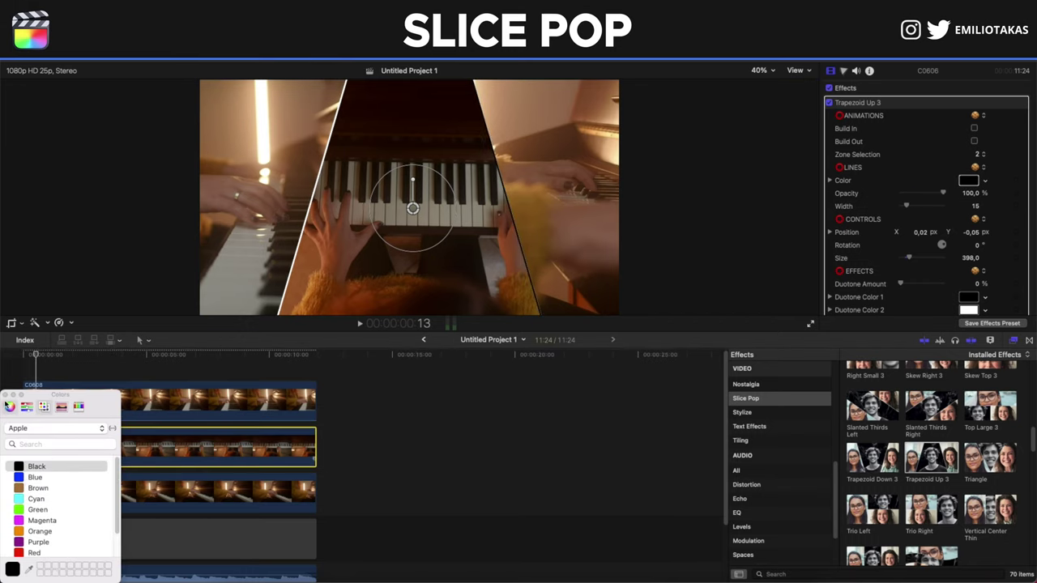
left_click(5, 394)
left_click(188, 488)
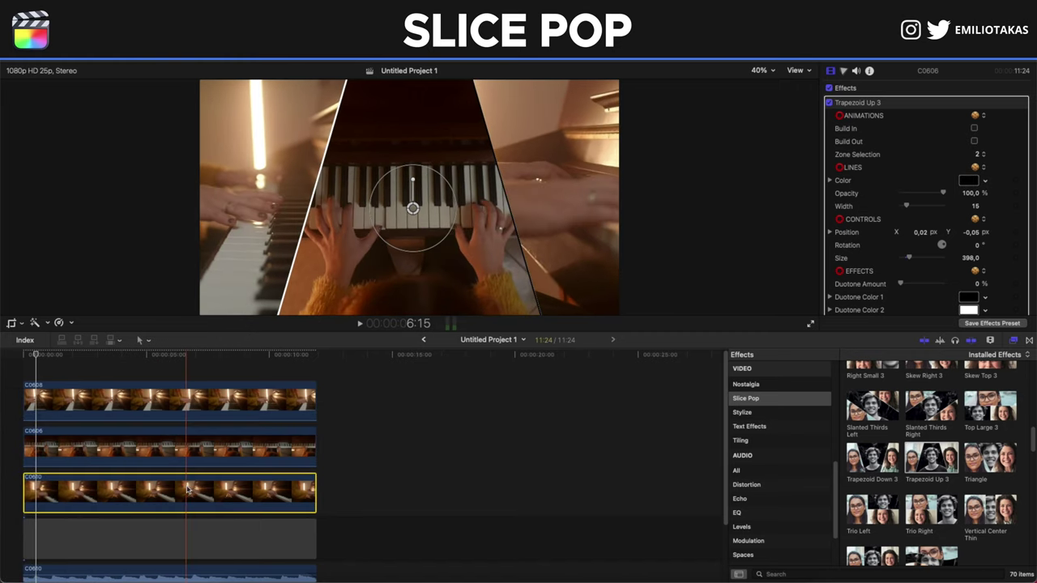
left_click(970, 182)
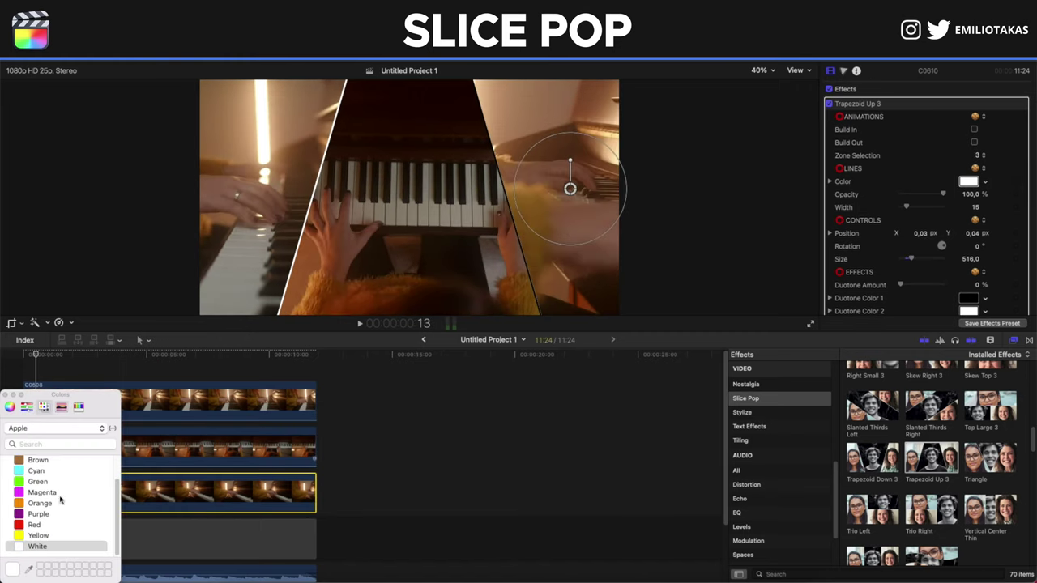
scroll(61, 499, "up", 3)
left_click(60, 470)
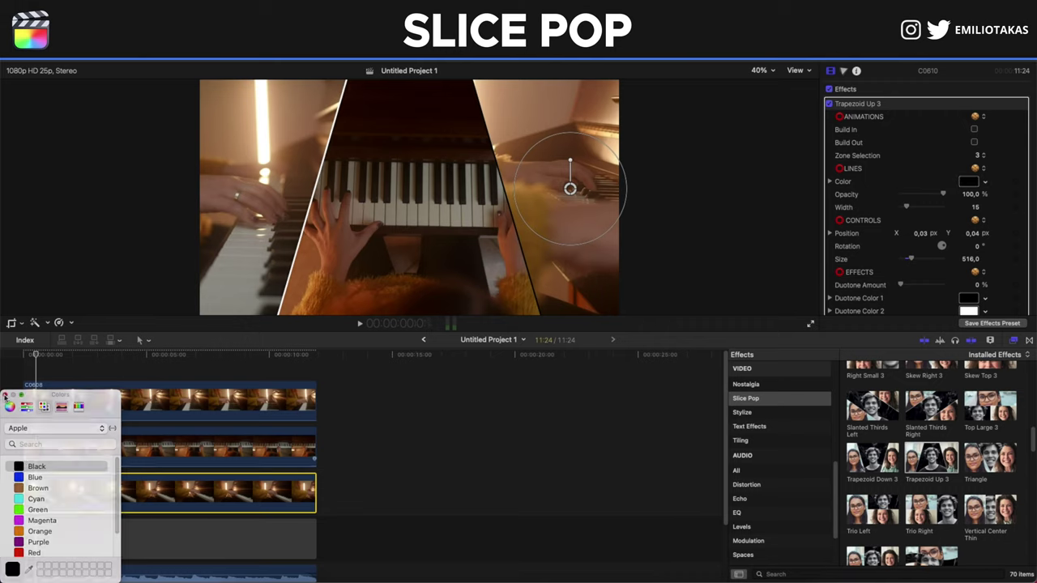
left_click(6, 394)
- Make the top clip C0608's slice lines black
left_click(182, 402)
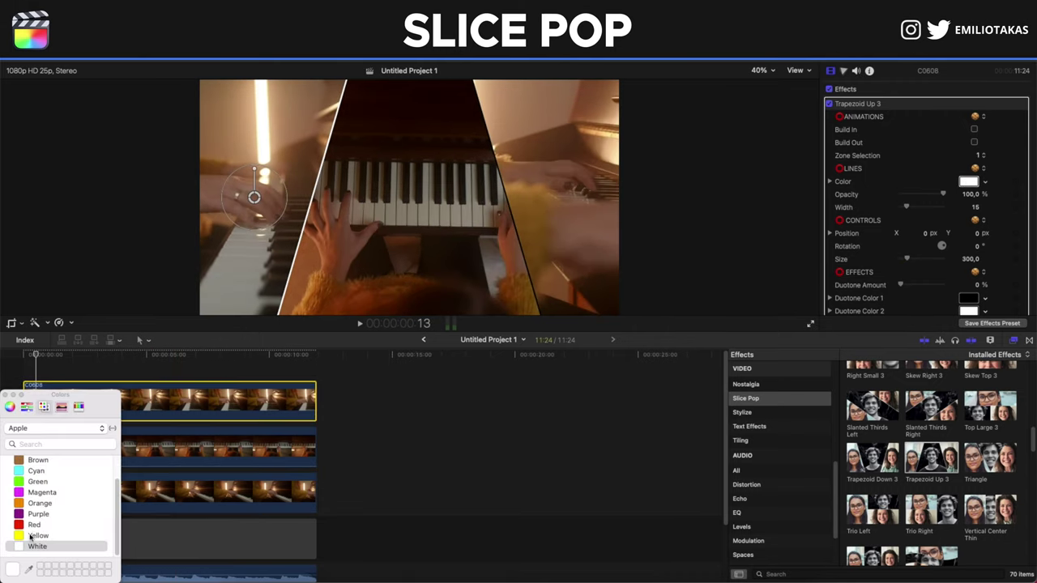
scroll(30, 536, "up", 3)
left_click(19, 467)
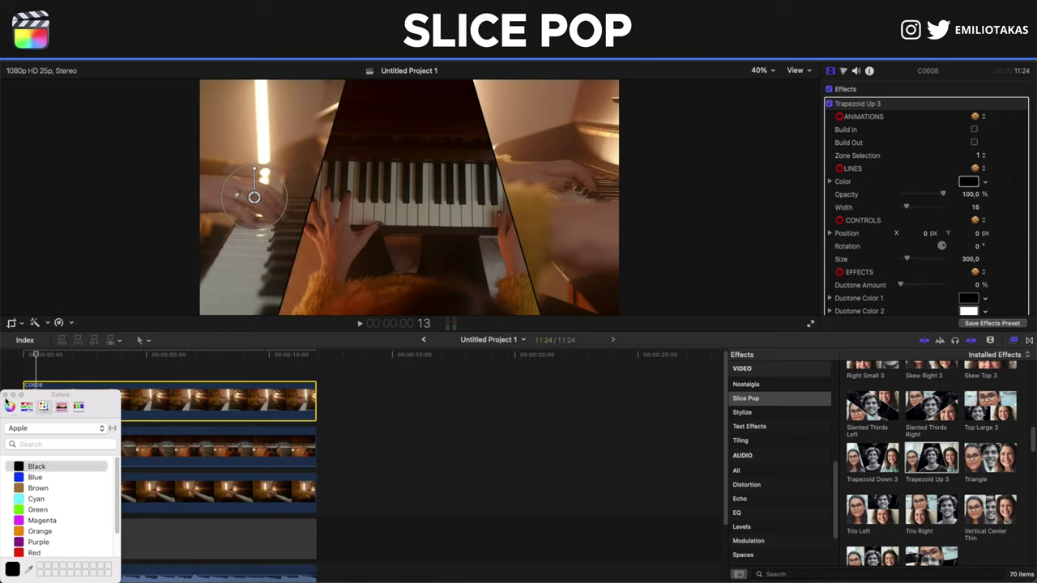
left_click(6, 396)
- Play the three-angle split-screen from the start to review it
left_click(18, 374)
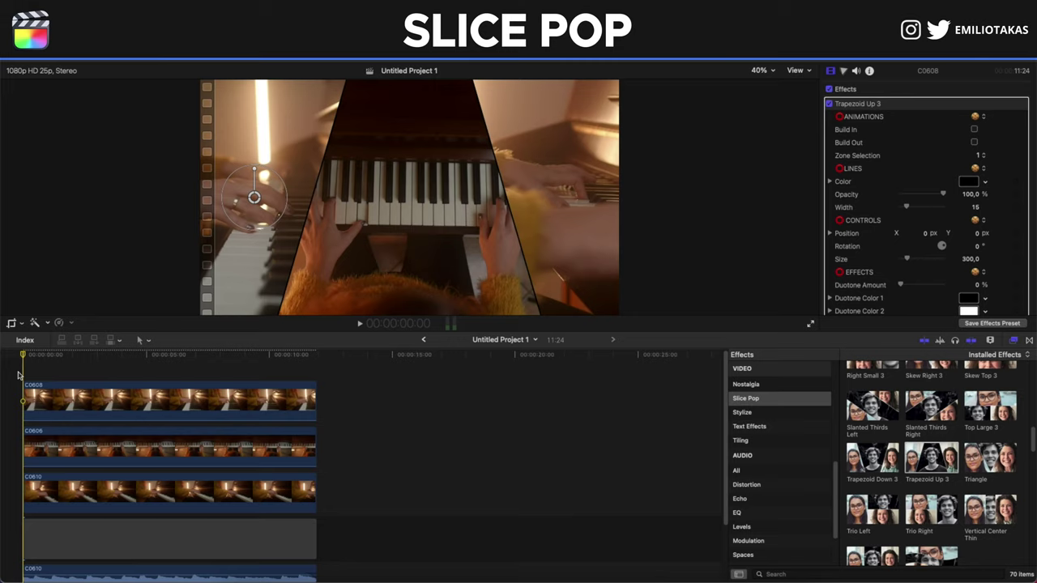
key("space")
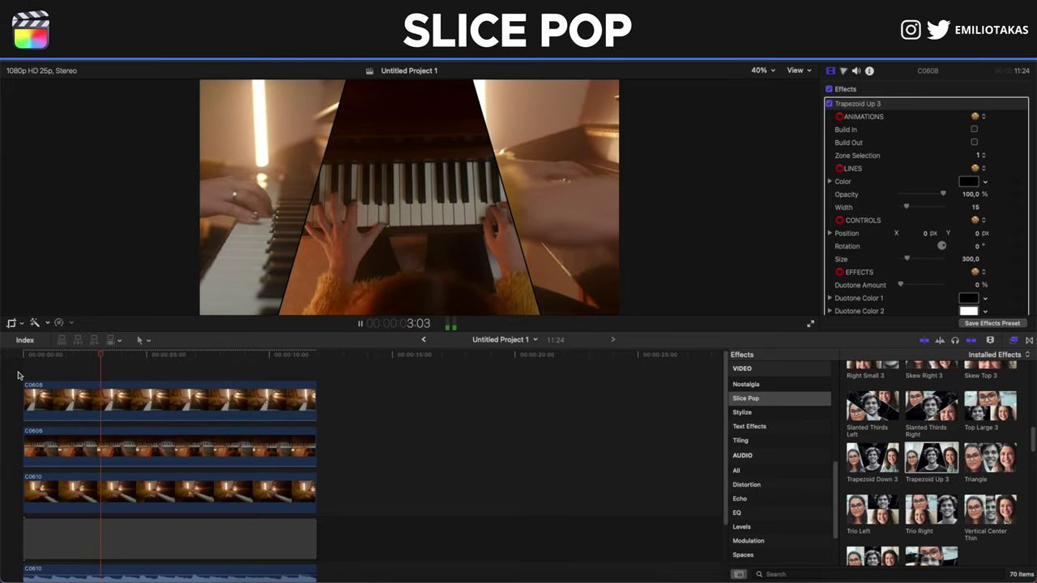
left_click(26, 369)
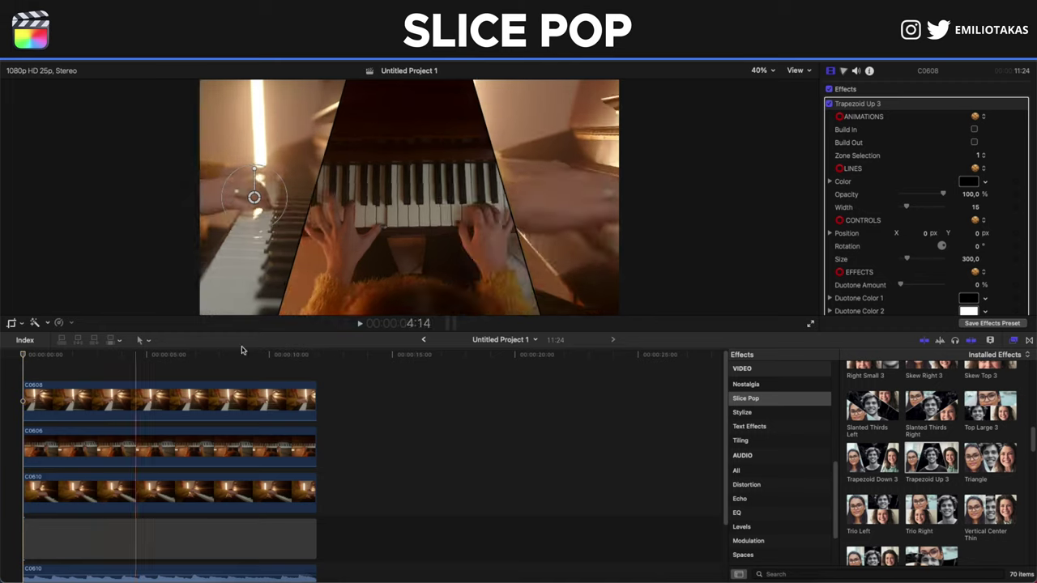
scroll(854, 238, "down", 5)
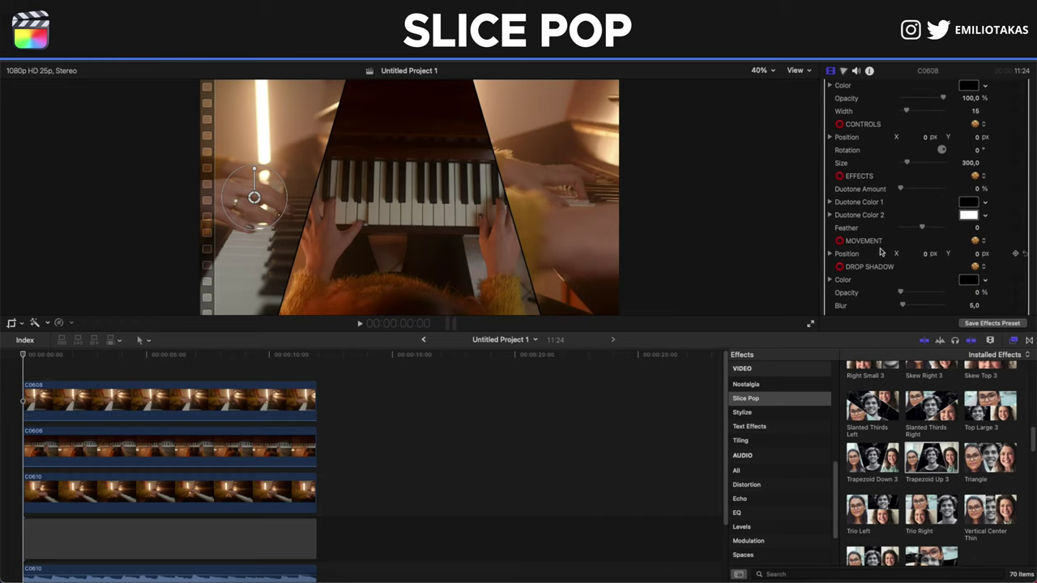
- Keyframe C0608's Movement Position, offset X to about 22 px, and play from the start
left_click(1016, 254)
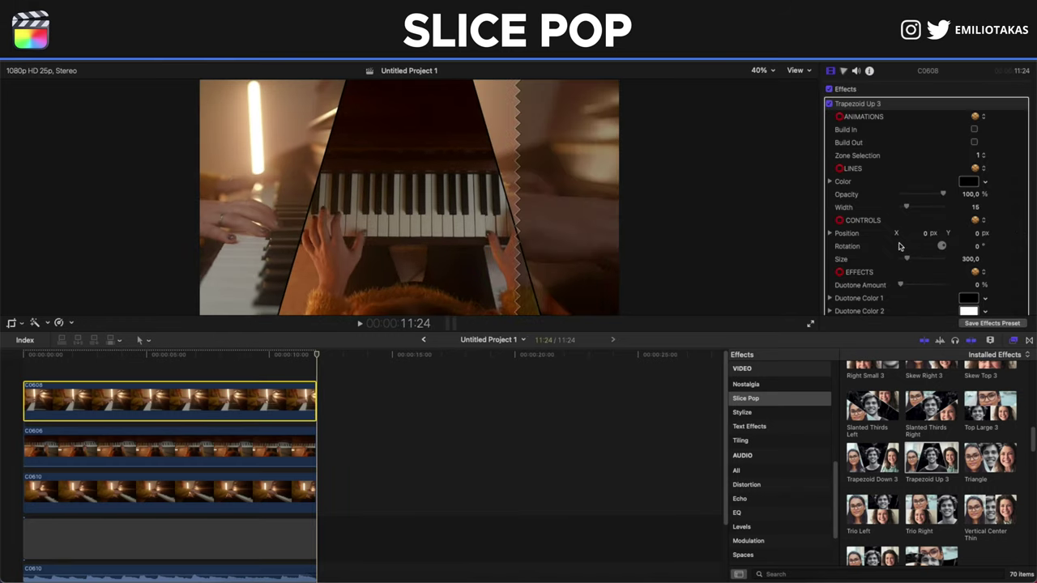
scroll(900, 246, "down", 5)
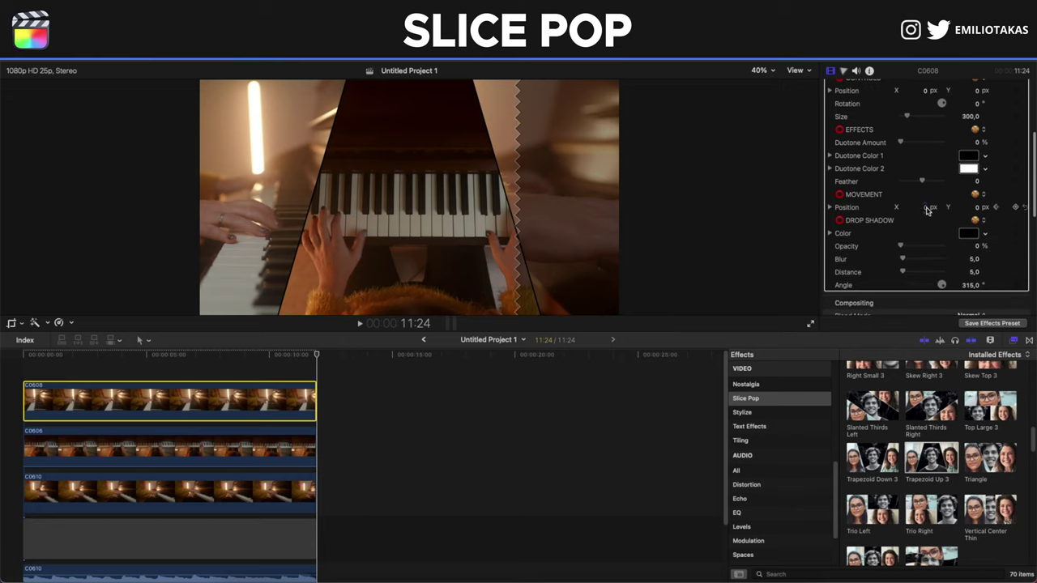
left_click_drag(927, 209, 951, 209)
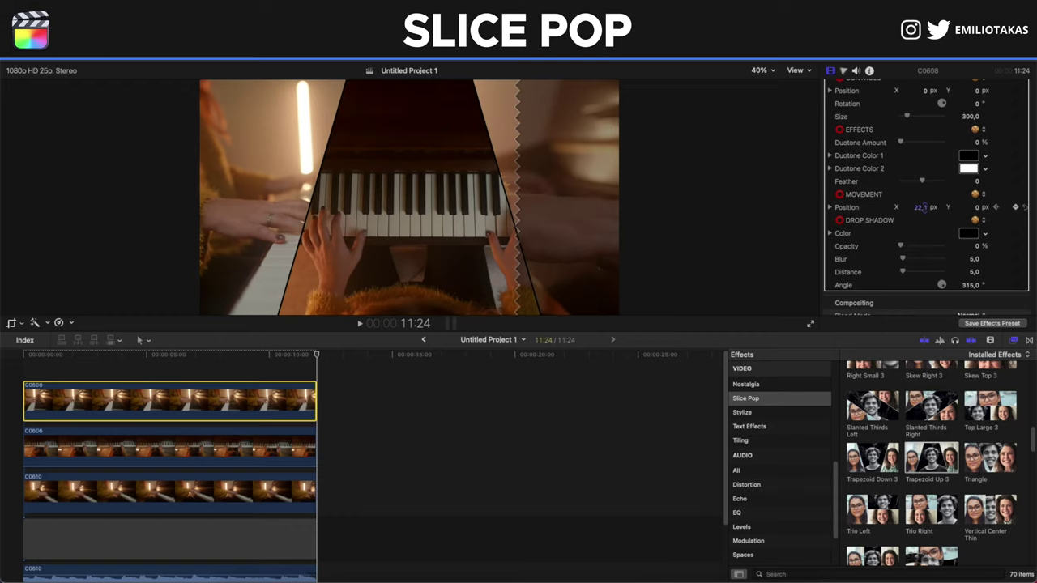
left_click(23, 371)
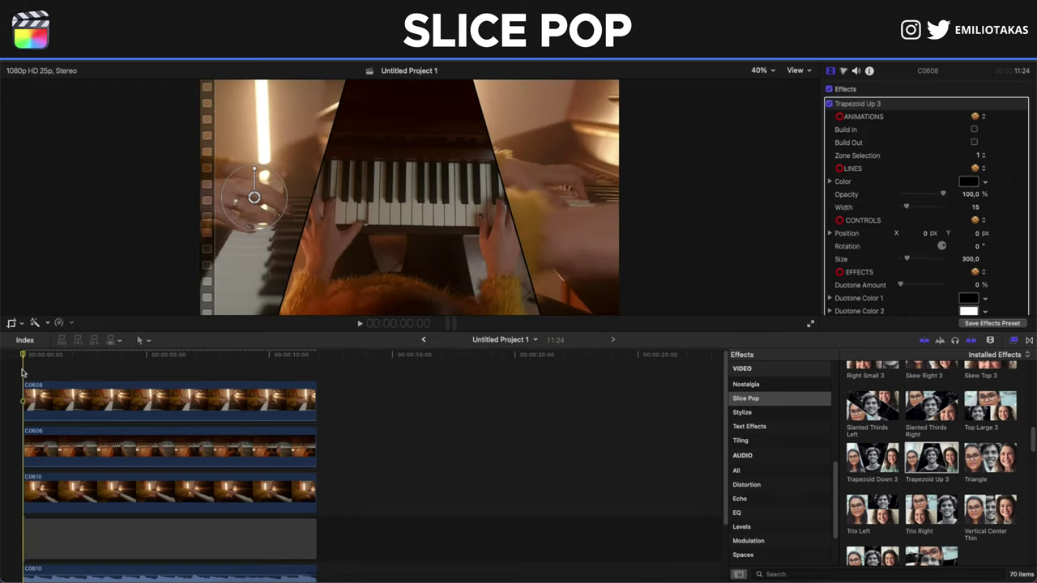
key("space")
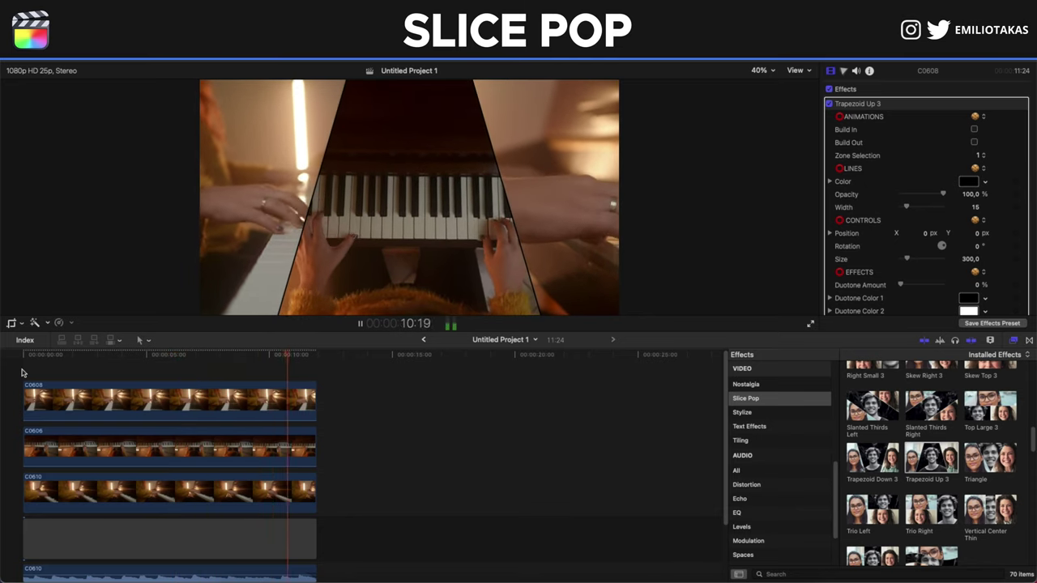
- On C0606, raise the Duotone Amount and set Duotone Color 1 to white
left_click(81, 444)
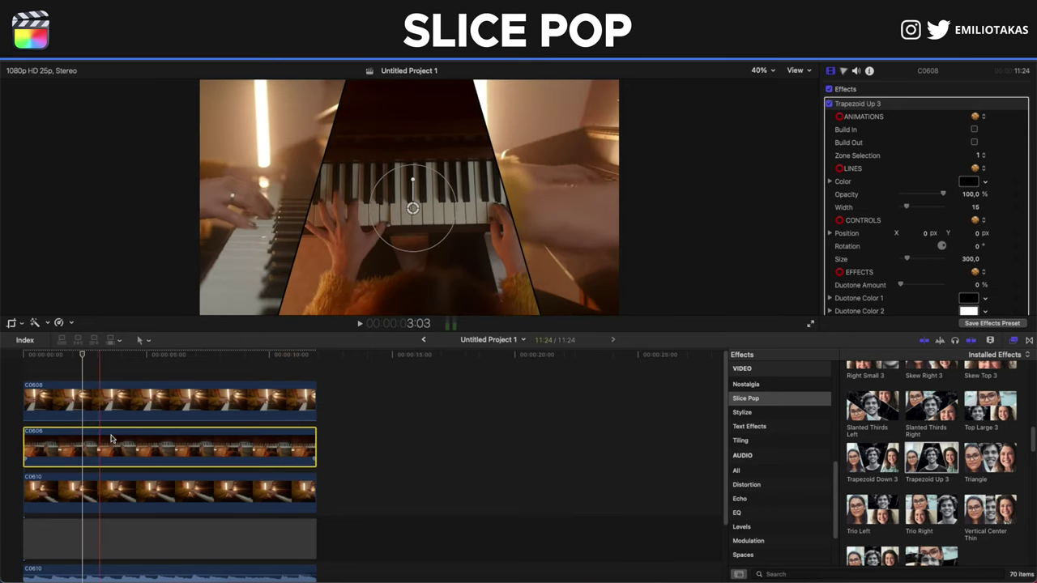
scroll(929, 244, "down", 1)
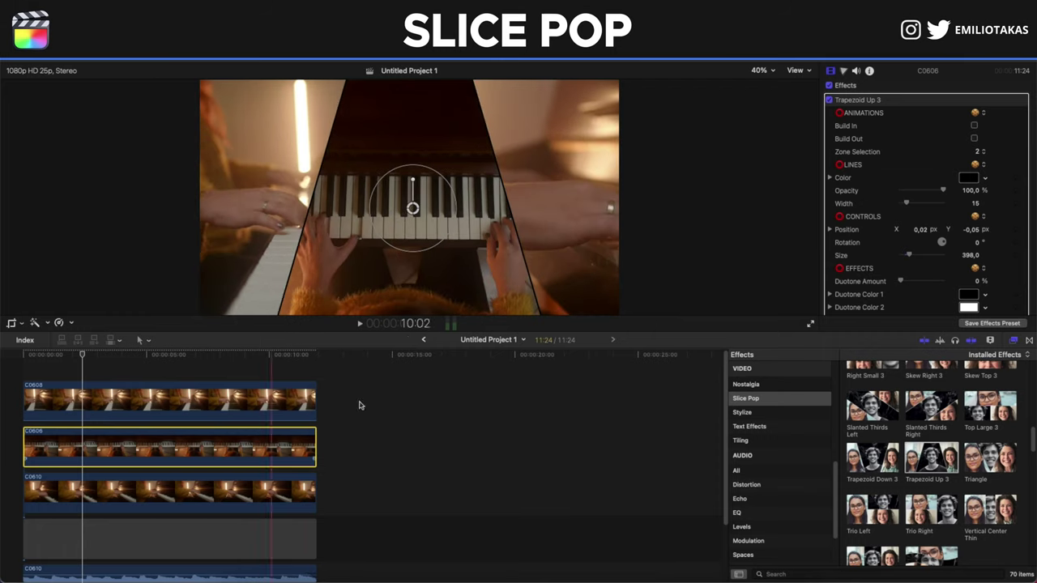
mouse_move(902, 281)
left_mouse_down()
mouse_move(956, 283)
mouse_move(913, 282)
left_mouse_up()
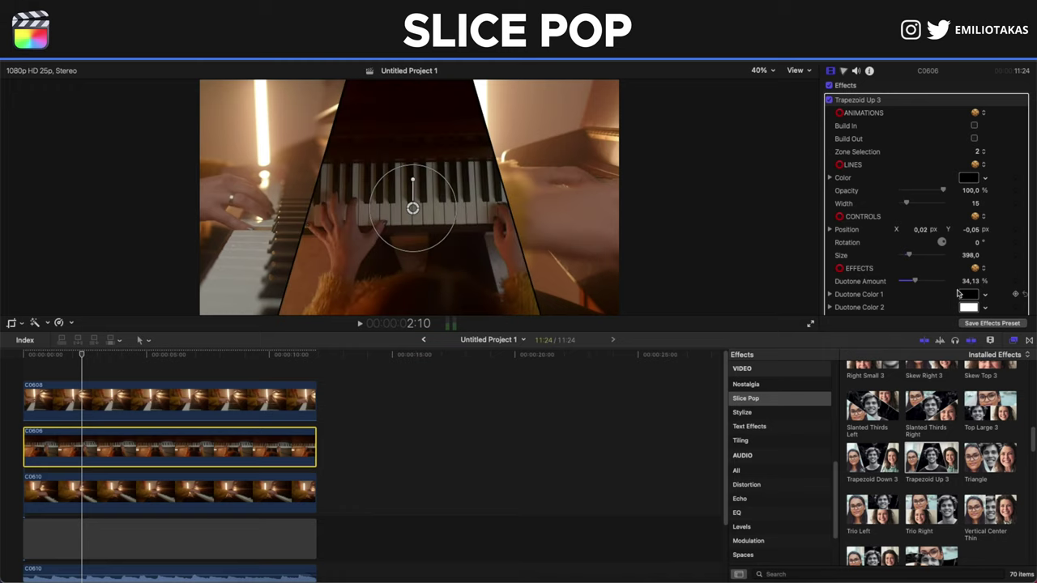
left_click(968, 294)
scroll(67, 504, "down", 1)
scroll(66, 504, "down", 1)
left_click(39, 548)
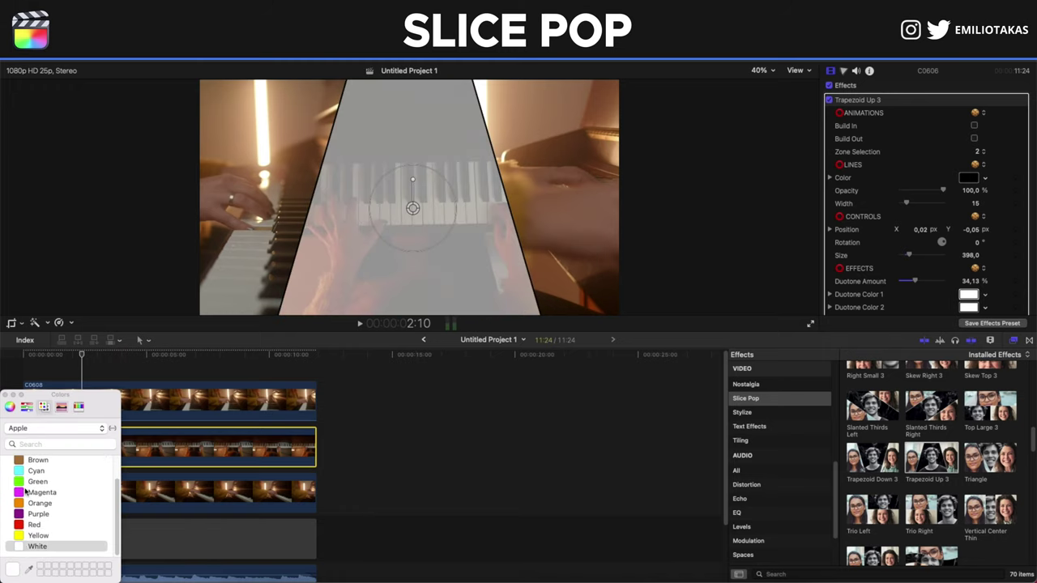
left_click(5, 395)
- Set Duotone Color 1 back to black and raise the amount to about 60 %
mouse_move(915, 282)
left_mouse_down()
mouse_move(946, 283)
mouse_move(910, 283)
left_mouse_up()
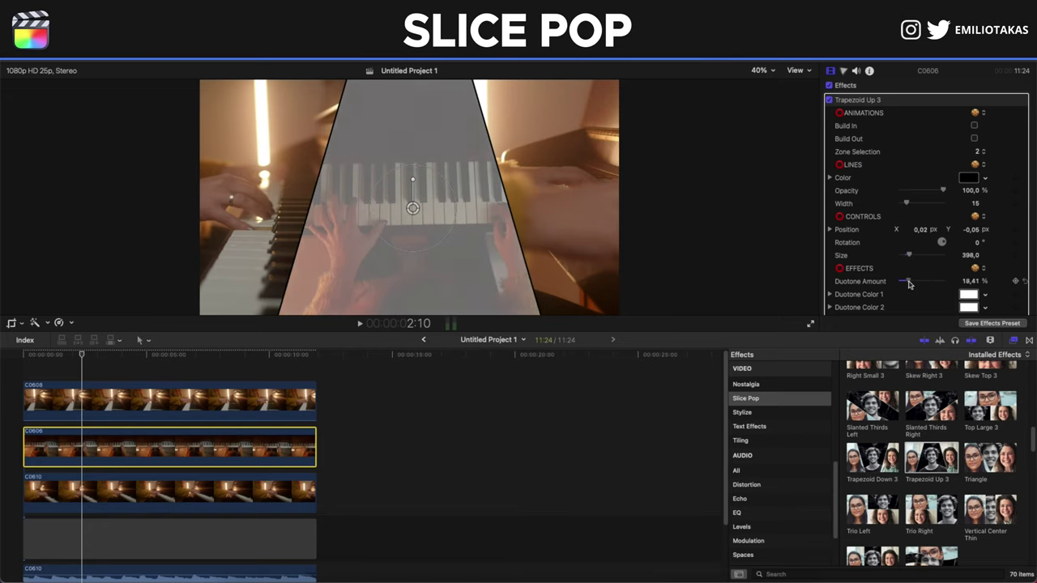
left_click(966, 294)
scroll(48, 502, "up", 3)
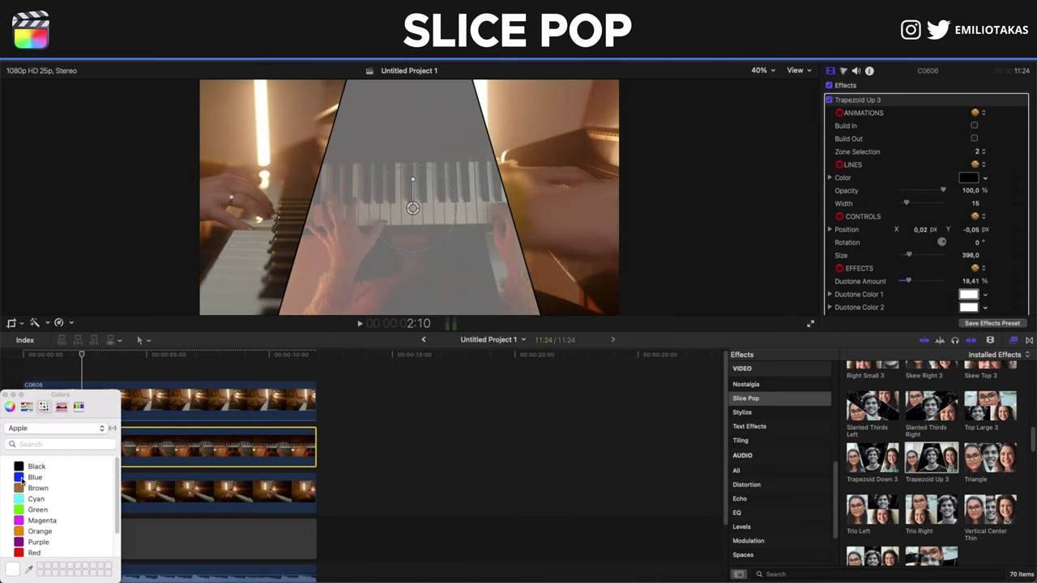
left_click(19, 468)
left_click(4, 395)
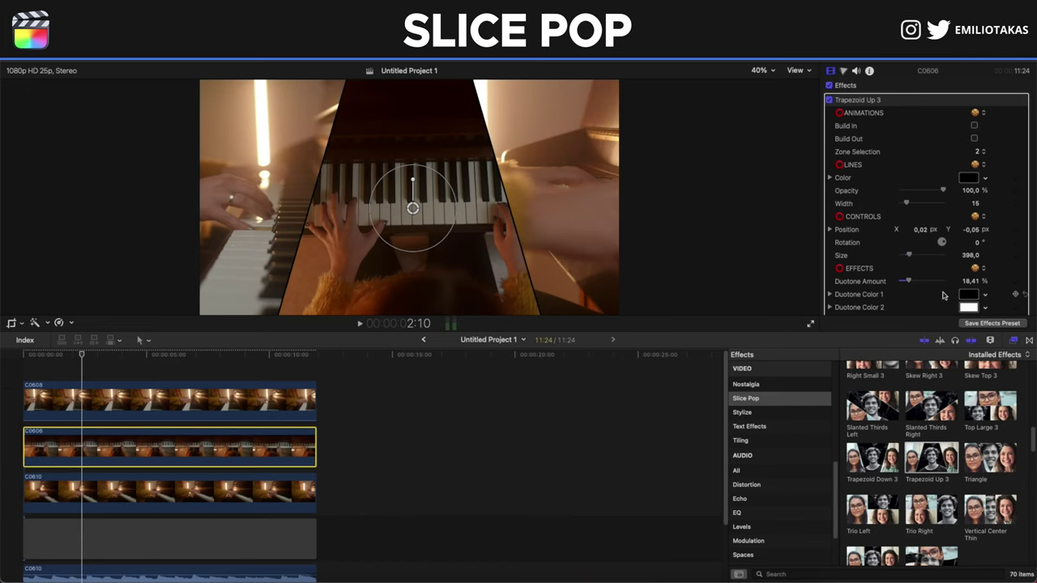
left_click_drag(911, 282, 928, 282)
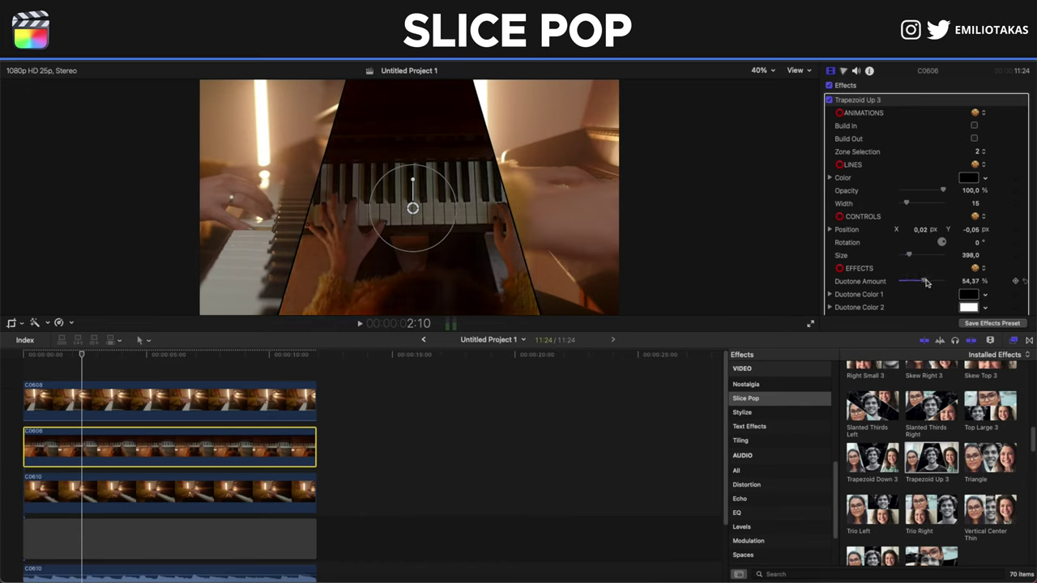
scroll(885, 274, "down", 1)
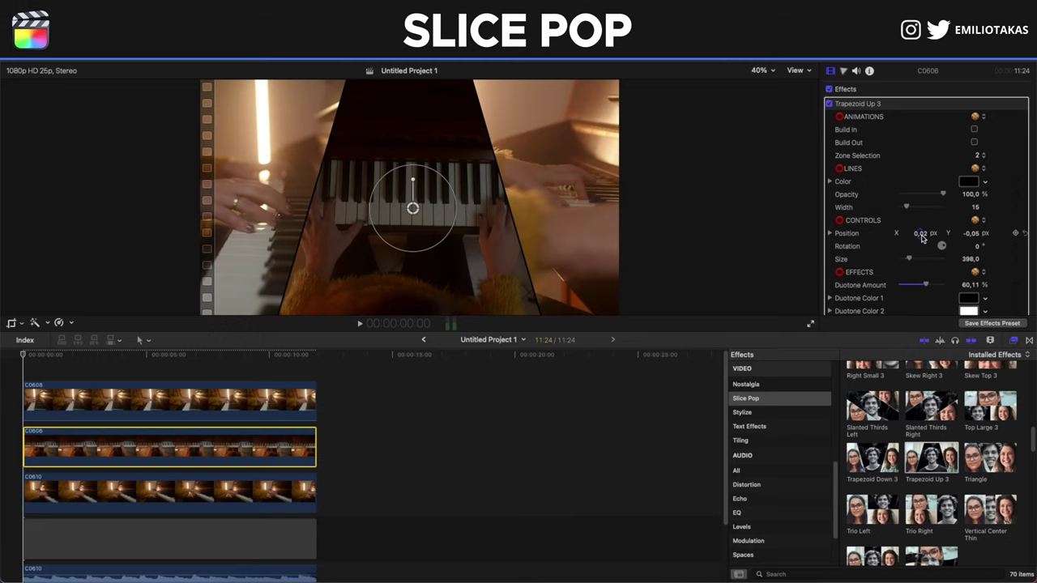
- Keyframe C0606's picture to pan left and enlarge toward the end, then preview from the start
left_click(1025, 235)
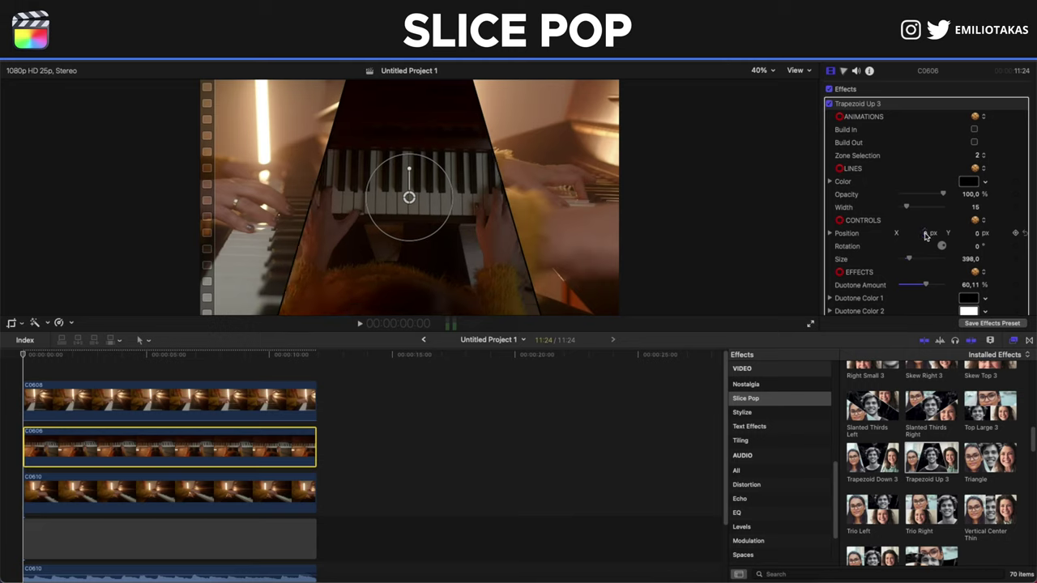
left_click_drag(926, 236, 943, 236)
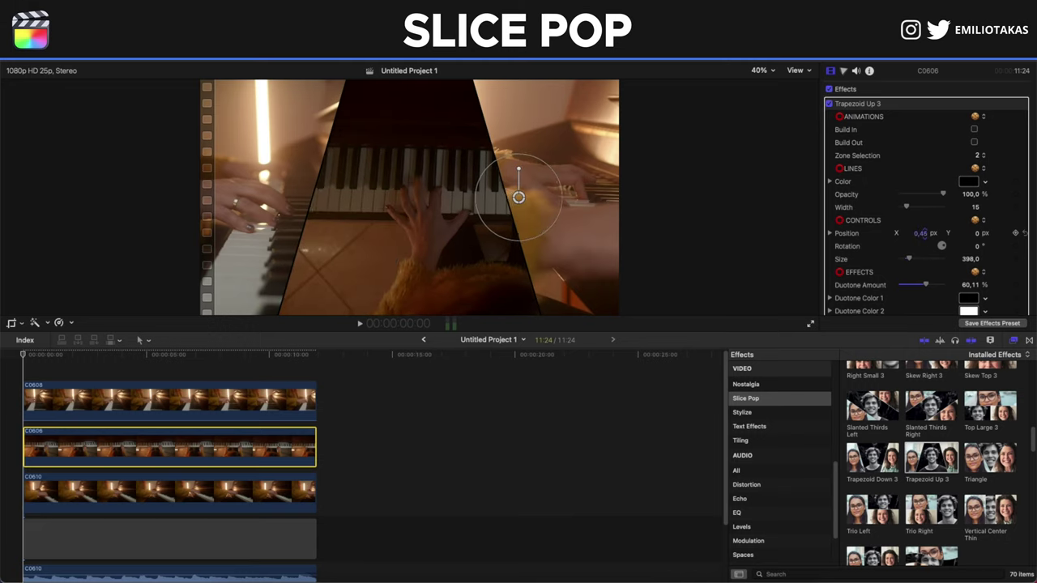
left_click(316, 355)
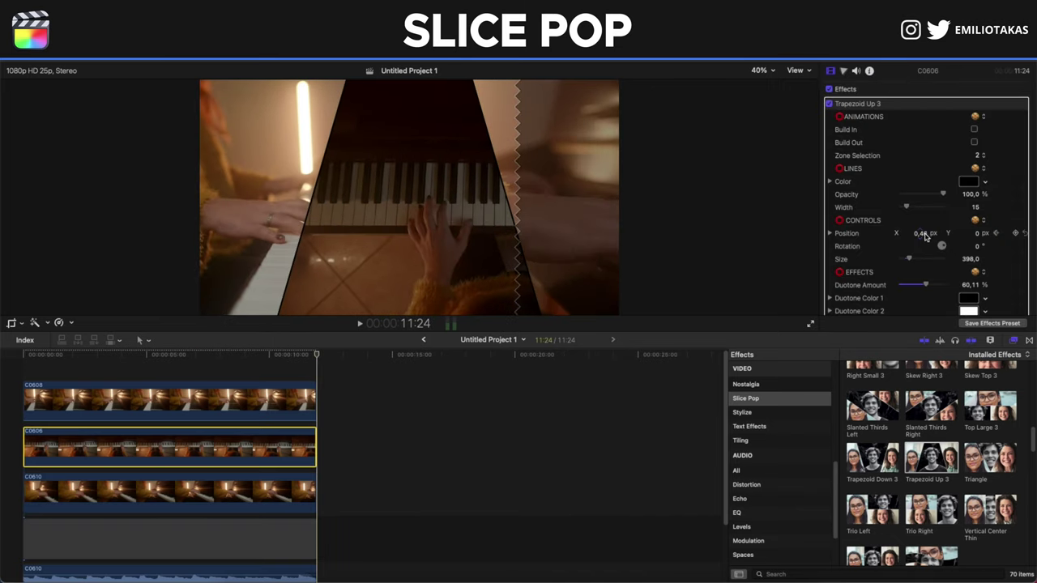
left_click_drag(926, 236, 893, 236)
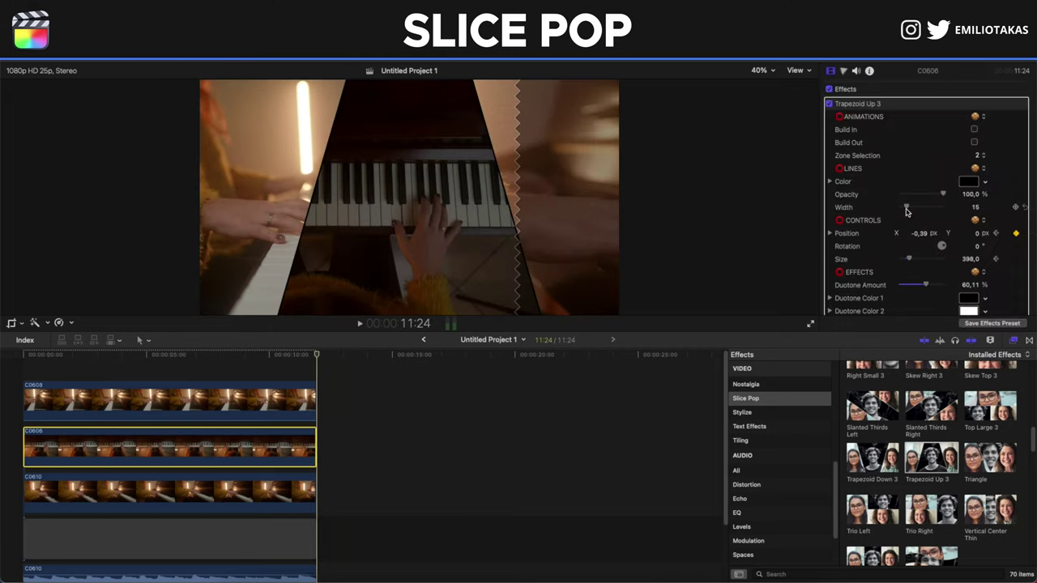
scroll(908, 276, "down", 1)
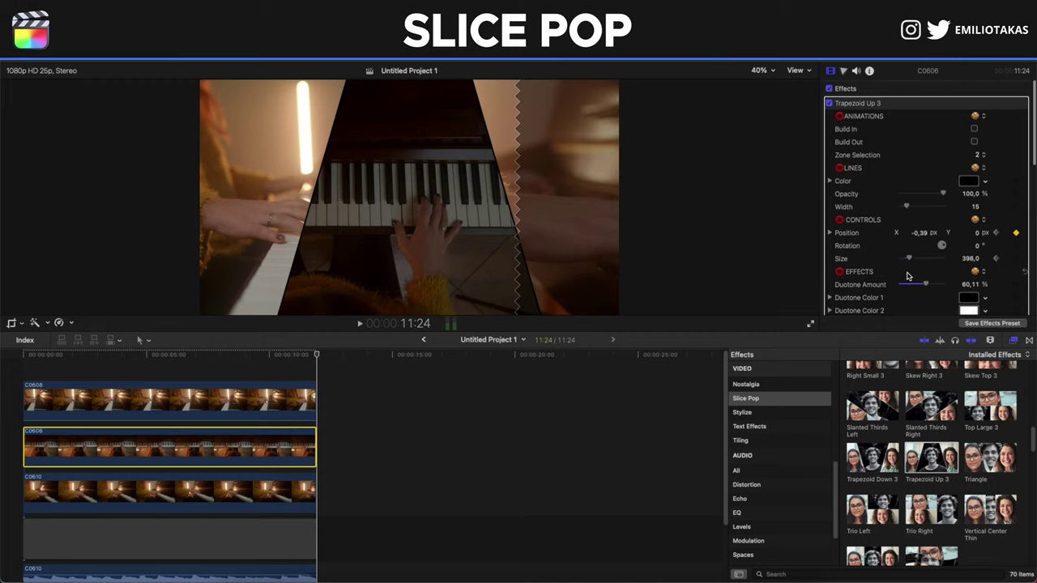
left_click_drag(910, 260, 912, 260)
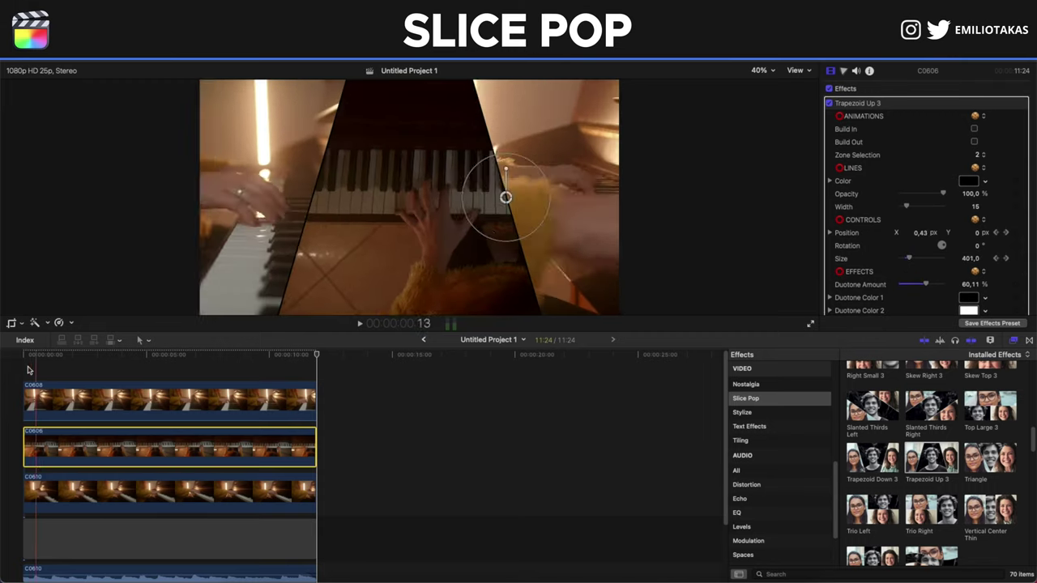
left_click(23, 370)
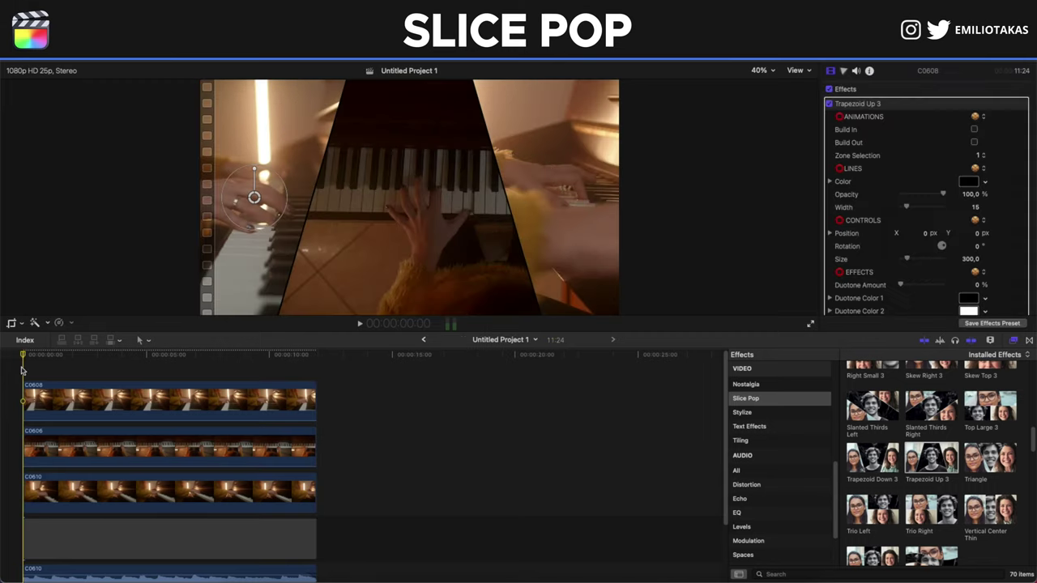
key("space")
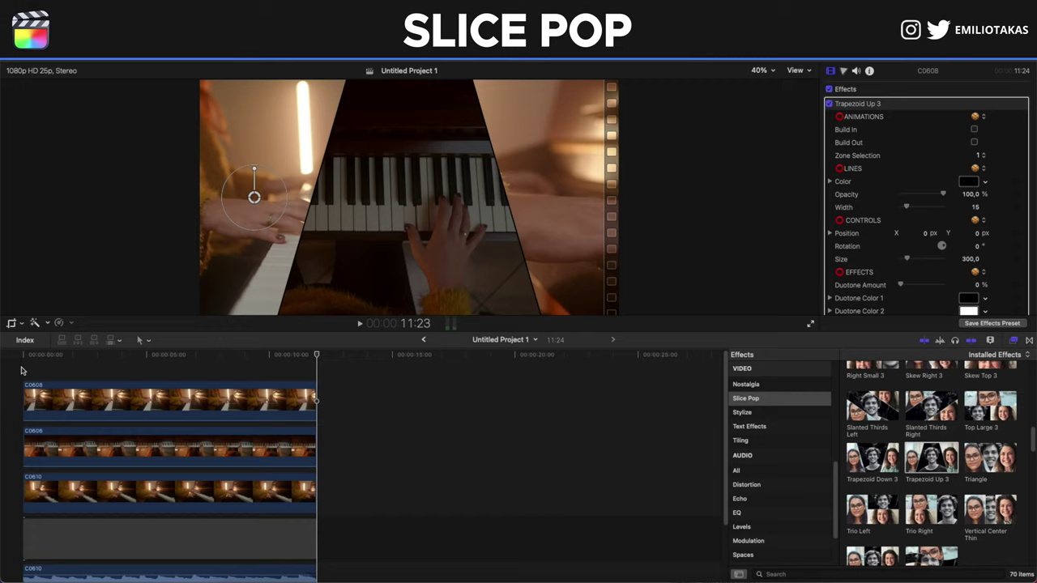
- Re-enable Build In on C0608, C0606 and C0610, then preview the build-in from the start
left_click(22, 365)
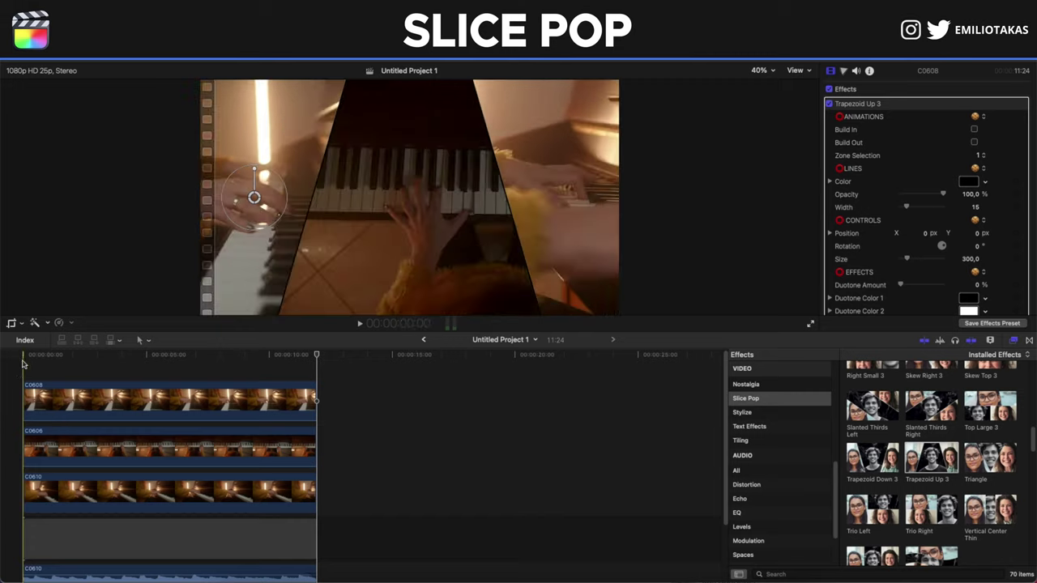
left_click(974, 130)
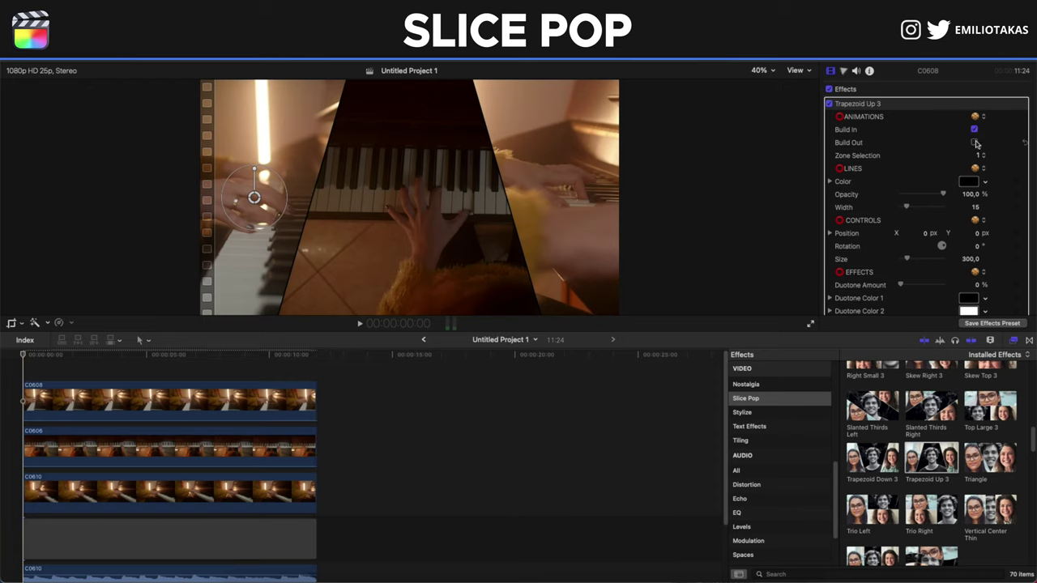
left_click(243, 401)
left_click(243, 450)
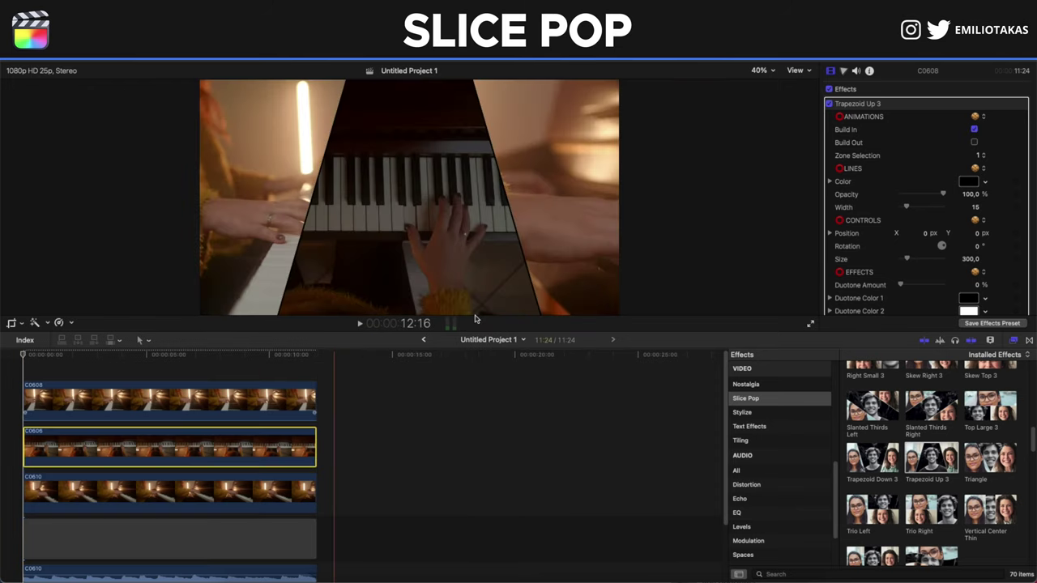
left_click(973, 130)
left_click(240, 493)
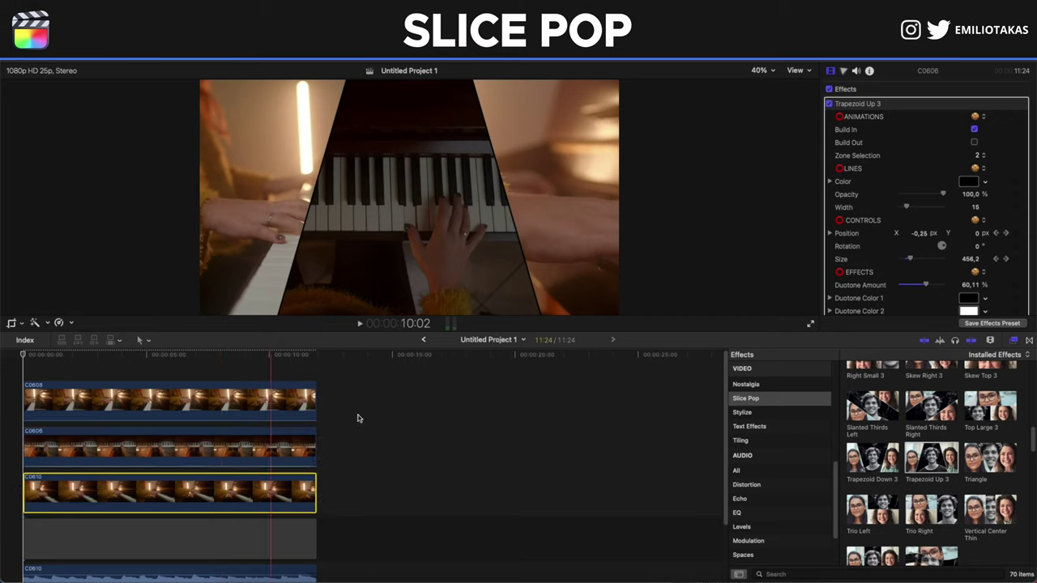
left_click(974, 129)
left_click(21, 370)
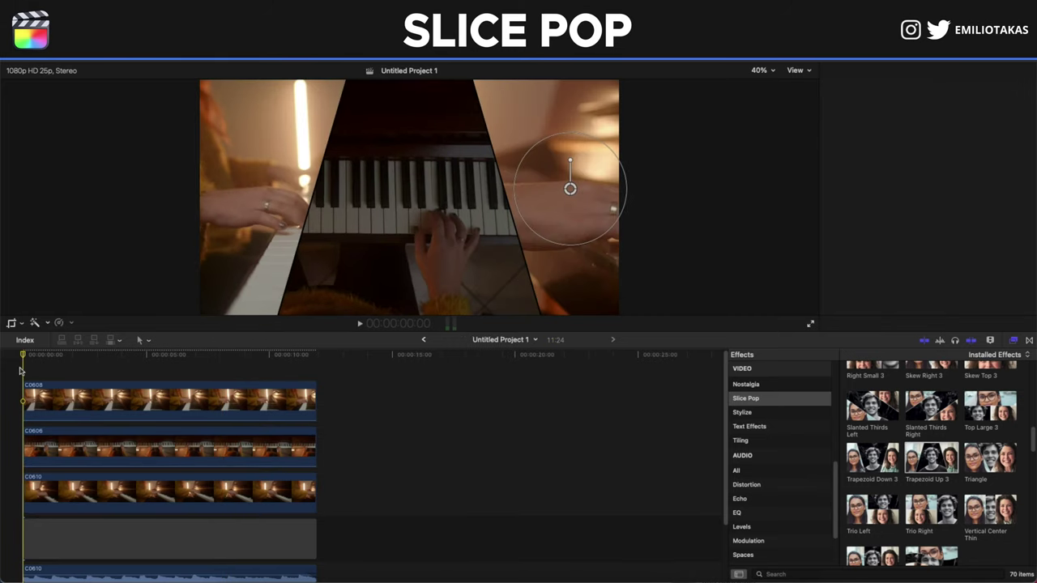
key("space")
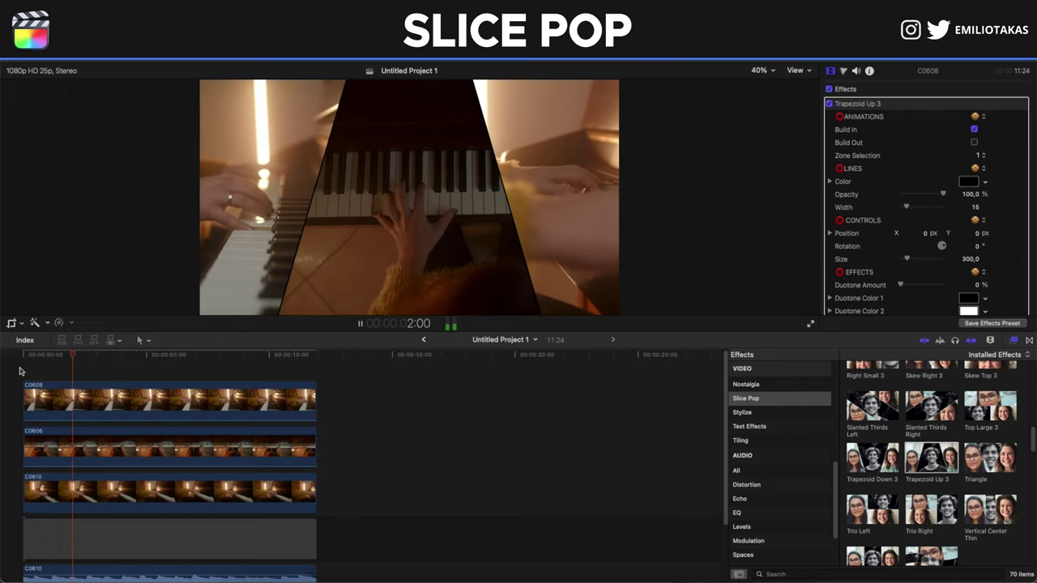
key("space")
- Move clip C0610 down to the lowest lane of the timeline
left_click(130, 490)
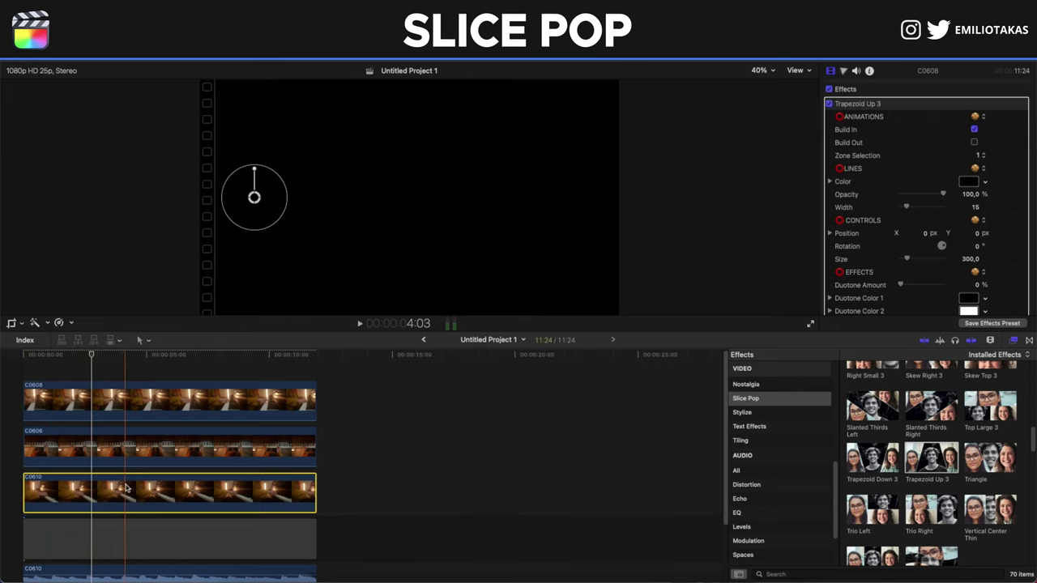
right_click(132, 490)
left_click(87, 491)
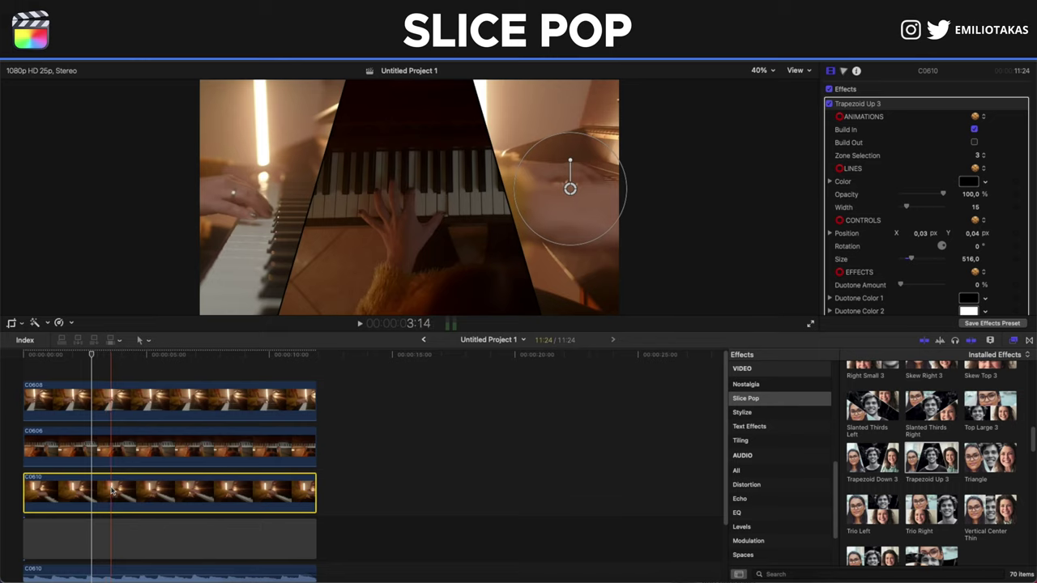
mouse_move(112, 498)
left_mouse_down()
mouse_move(111, 519)
mouse_move(114, 508)
left_mouse_up()
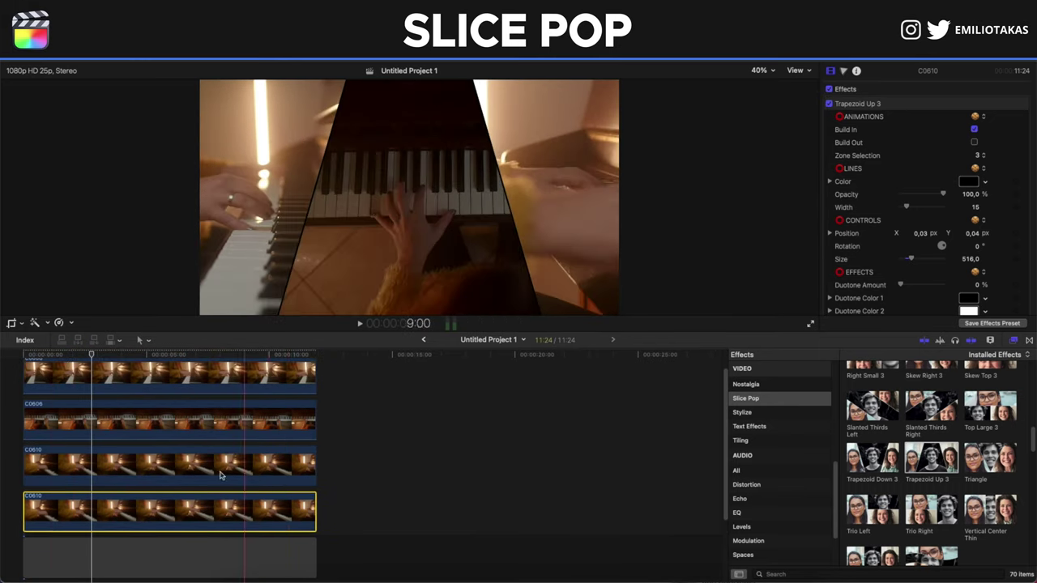
scroll(162, 454, "up", 1)
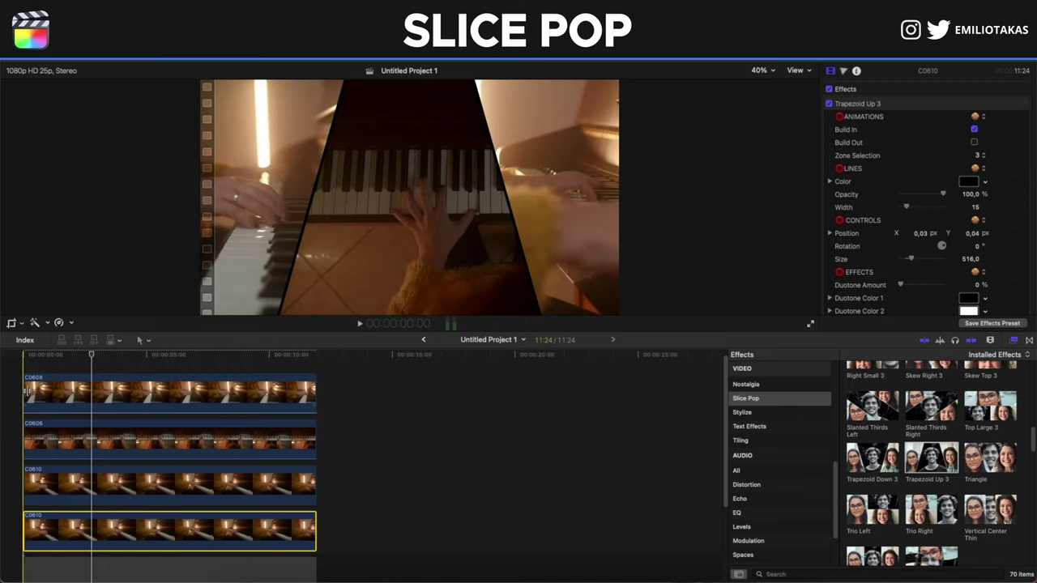
- Trim the starts of C0608, C0606 and the upper C0610 so all three begin later together
left_click_drag(25, 393, 55, 394)
left_click_drag(25, 444, 69, 444)
left_click_drag(57, 402, 70, 402)
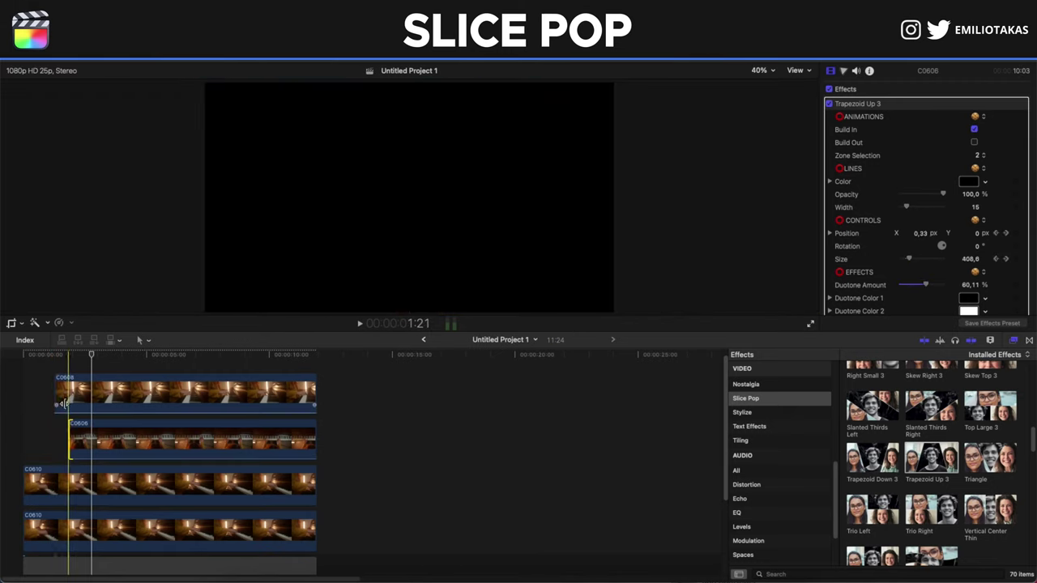
left_click_drag(25, 483, 71, 480)
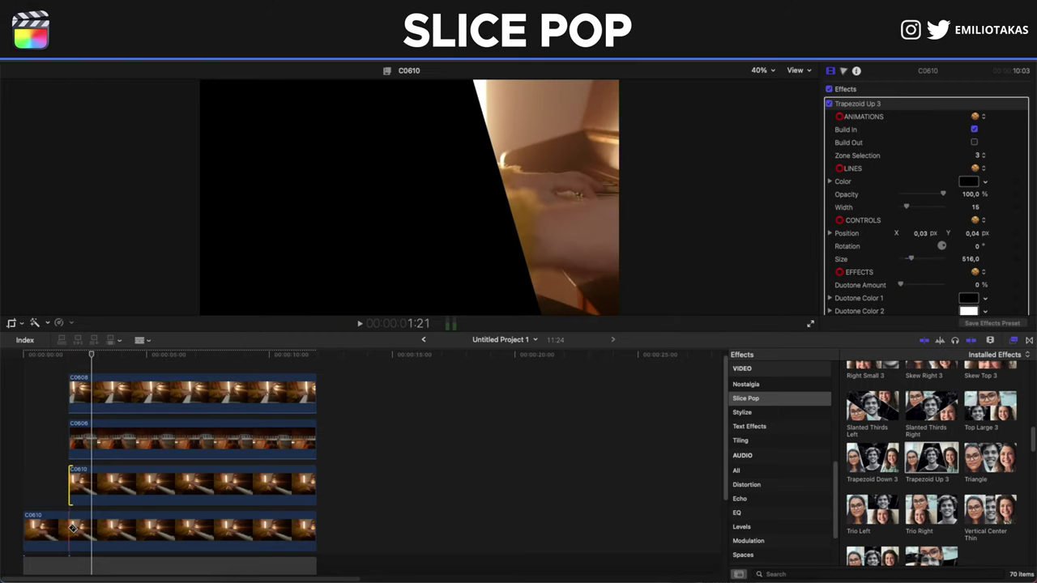
- Blade the bottom C0610 clip and extend it to 11:24 as a full-frame base
key("super+b")
left_click(50, 530)
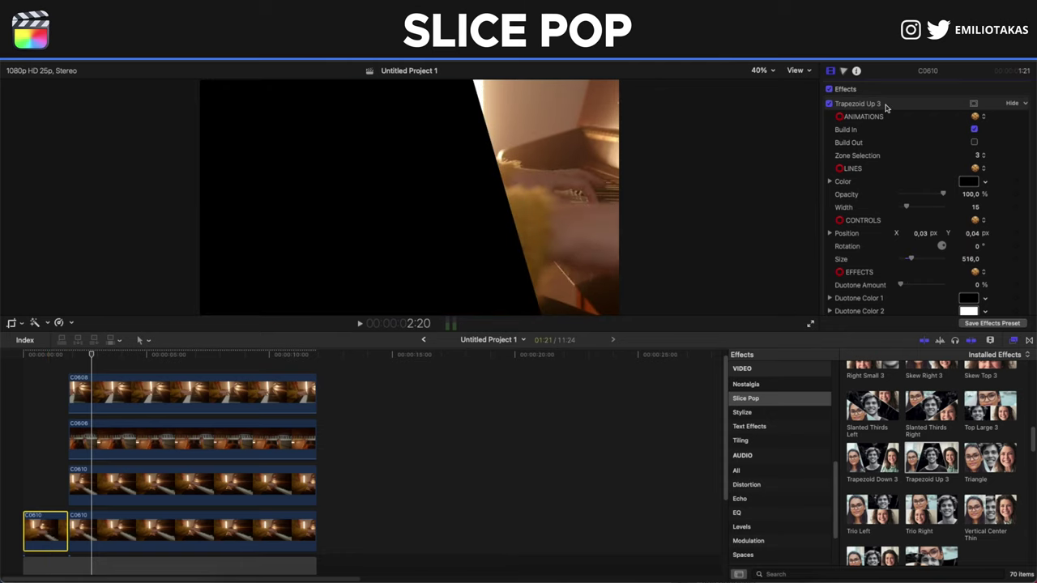
scroll(886, 108, "down", 10)
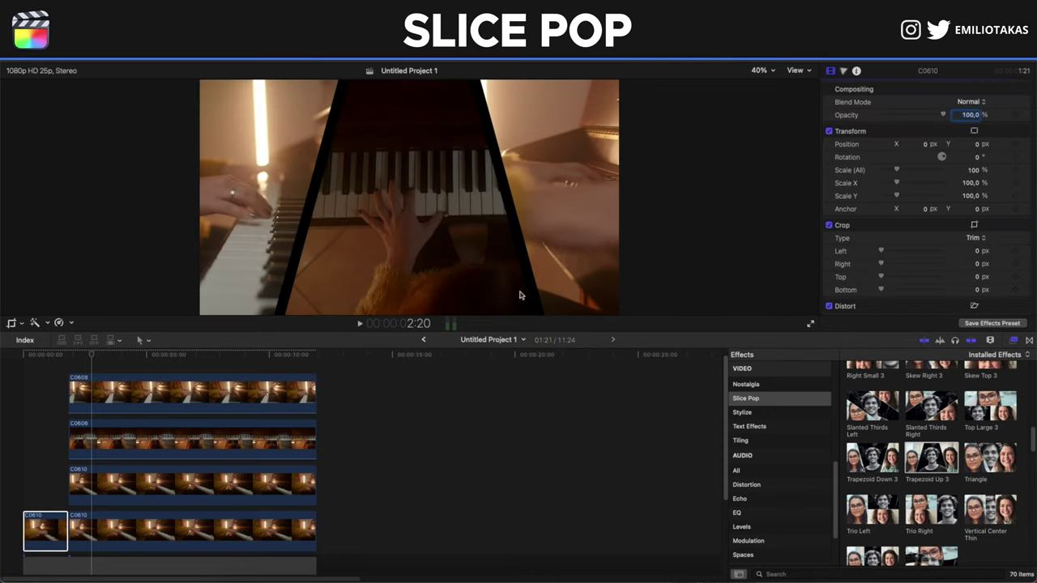
left_click_drag(68, 532, 317, 533)
scroll(186, 503, "up", 3)
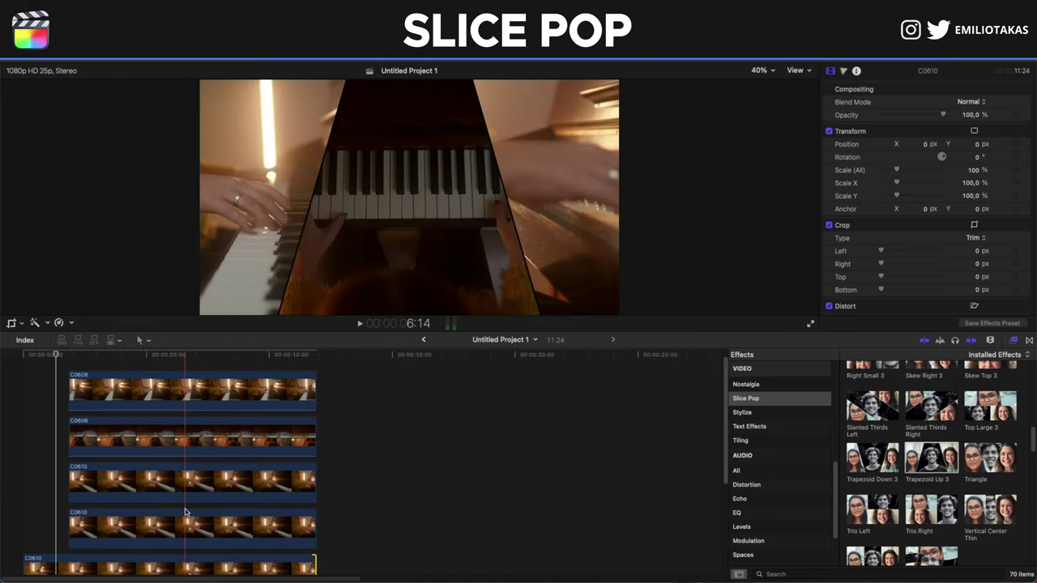
left_click(185, 512)
scroll(114, 495, "up", 3)
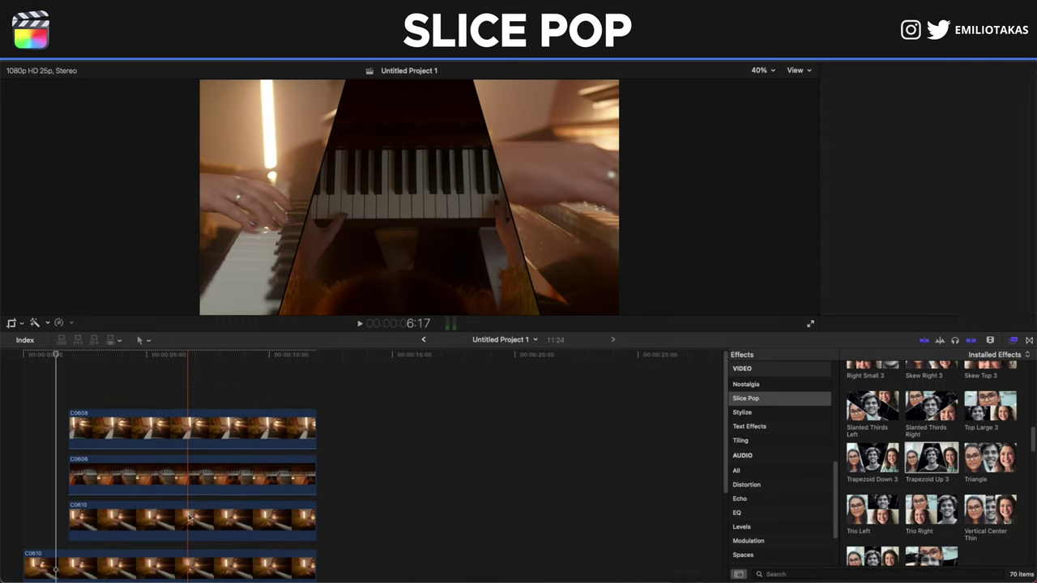
left_click(37, 454)
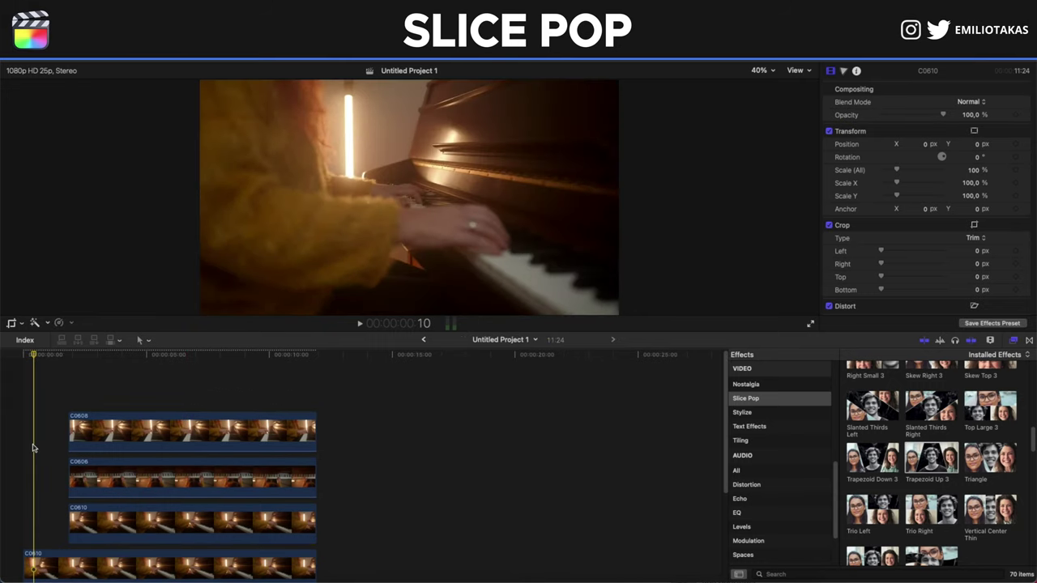
- Play the edit from the start, stop it, and scroll down the timeline
key("space")
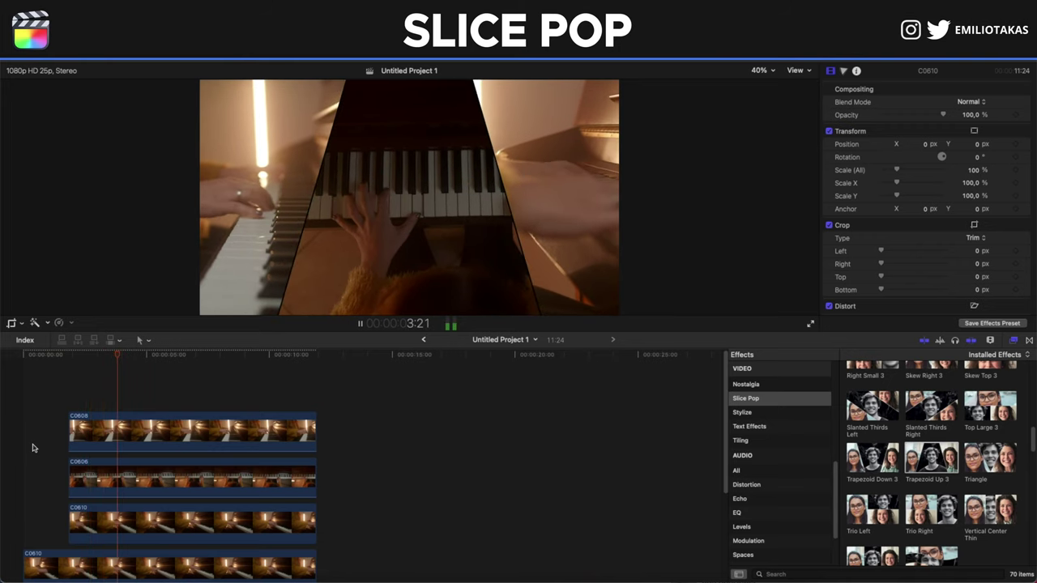
key("space")
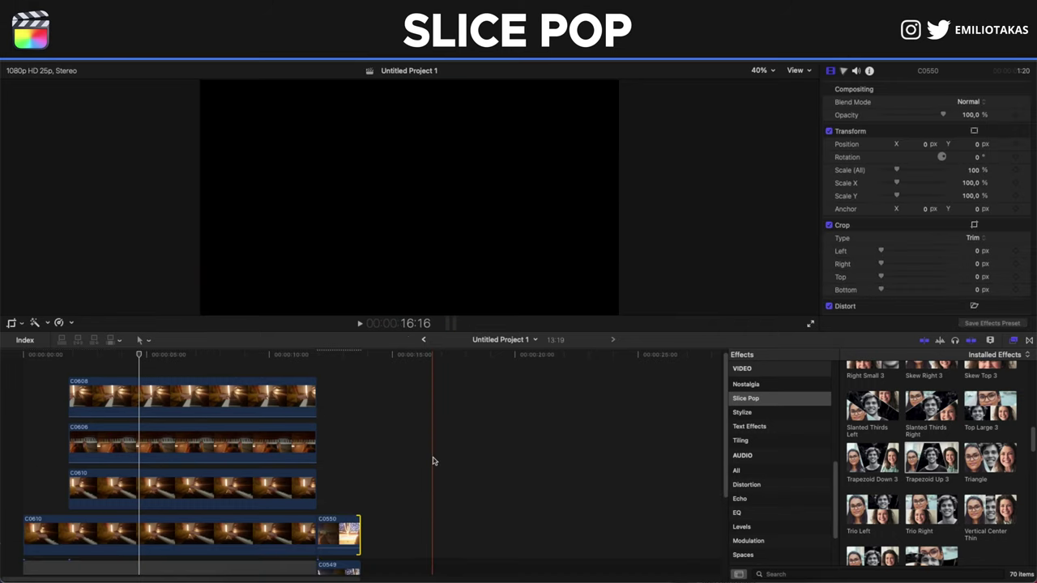
scroll(433, 461, "down", 2)
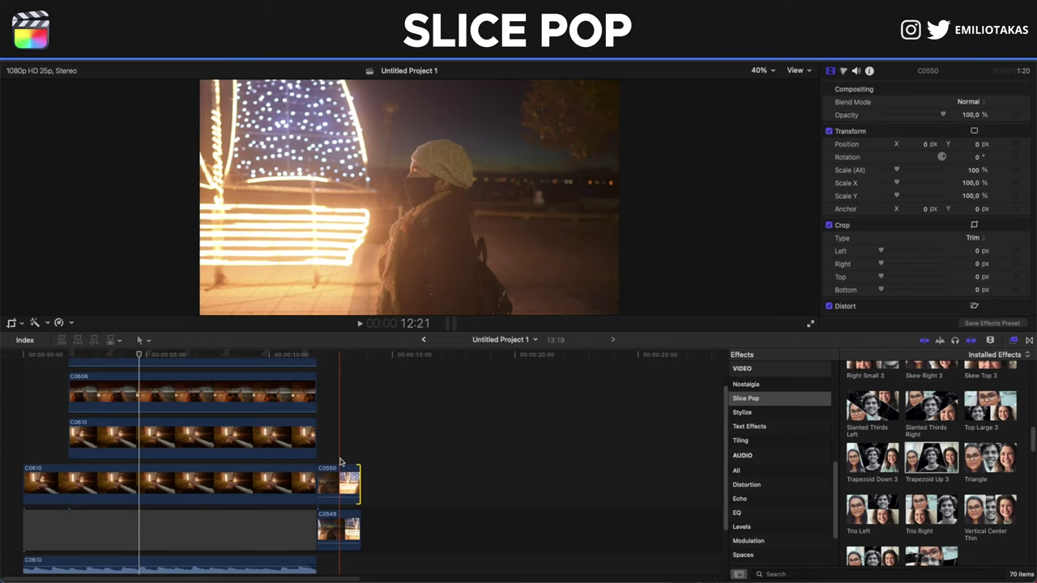
- Apply the Left Right Wave effect to clip C0550
scroll(907, 454, "up", 5)
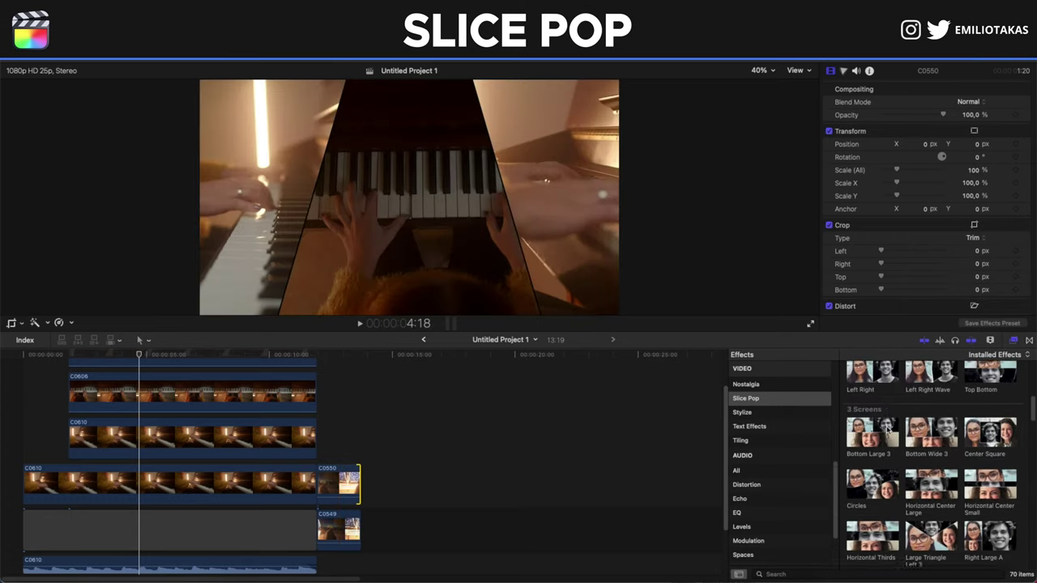
scroll(891, 434, "up", 4)
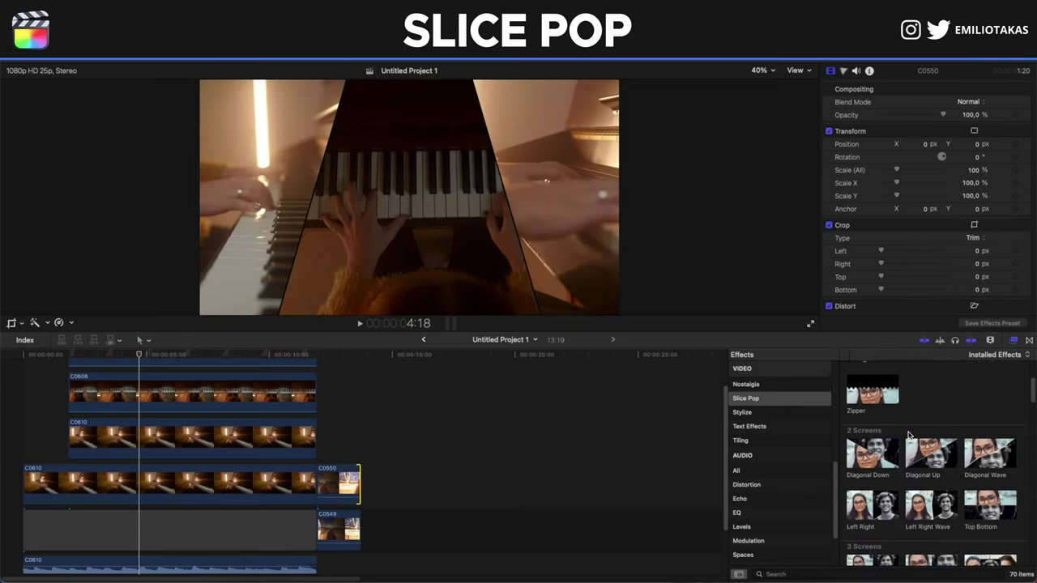
scroll(911, 437, "down", 1)
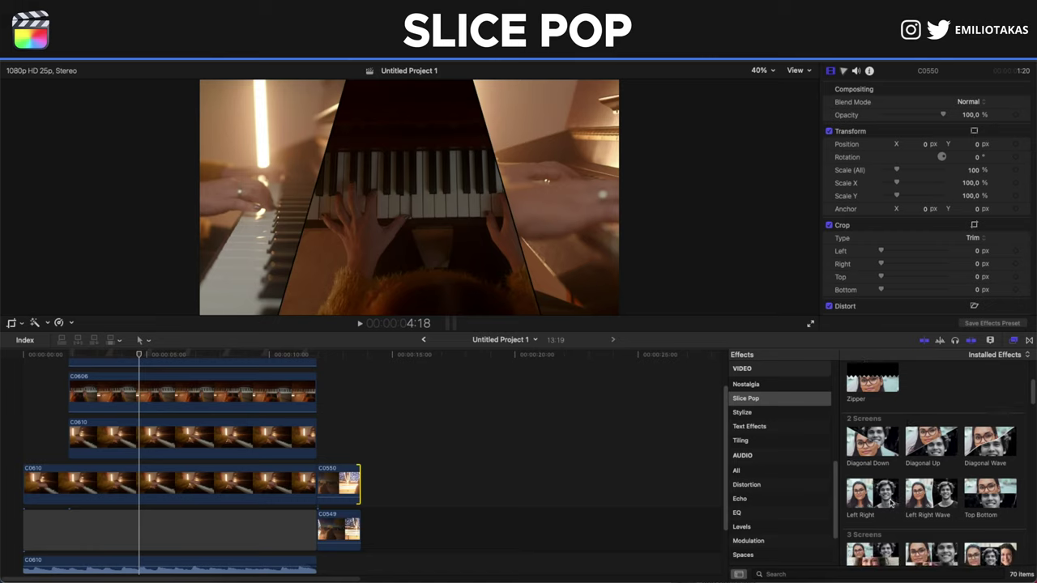
left_click(939, 501)
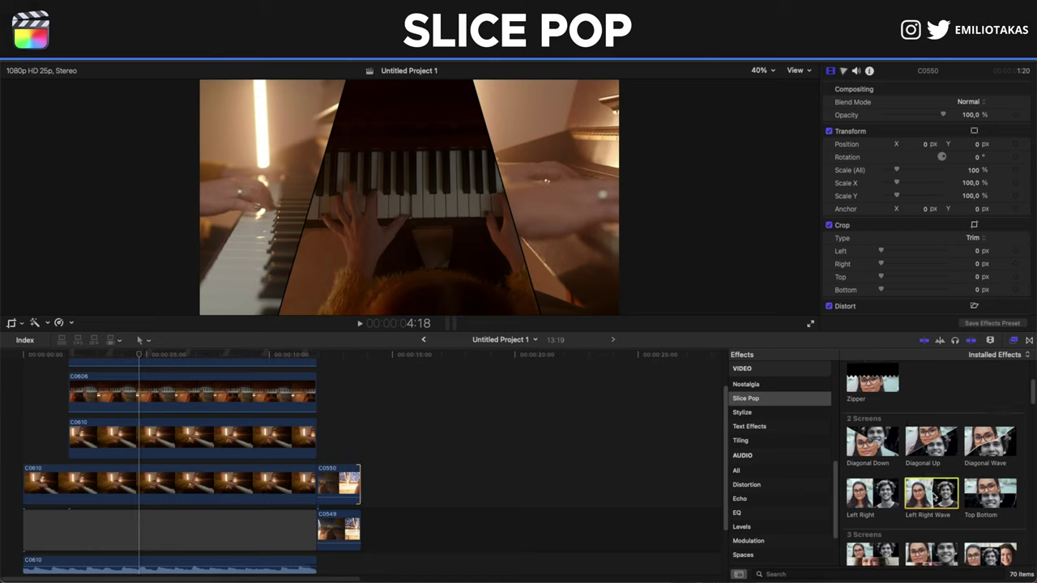
left_click_drag(936, 499, 341, 483)
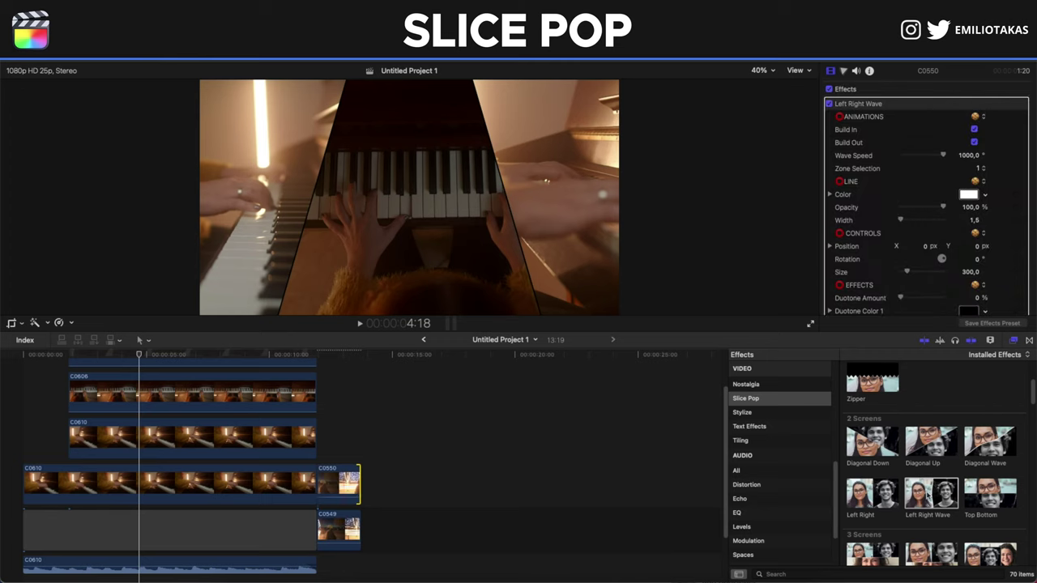
- Set C0550's wave Zone Selection to 2 and turn off Build In and Build Out
left_click(333, 455)
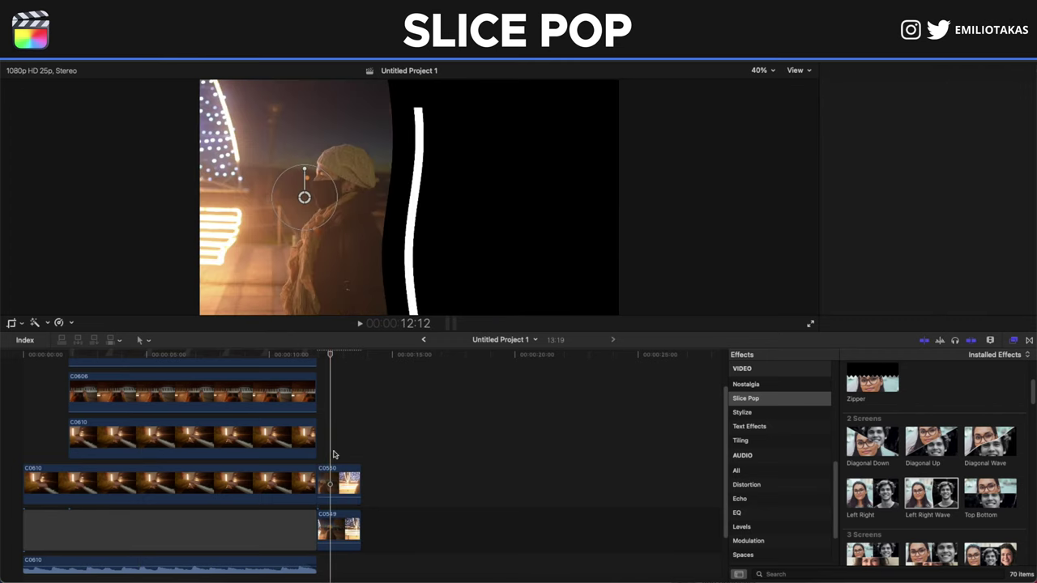
left_click(337, 483)
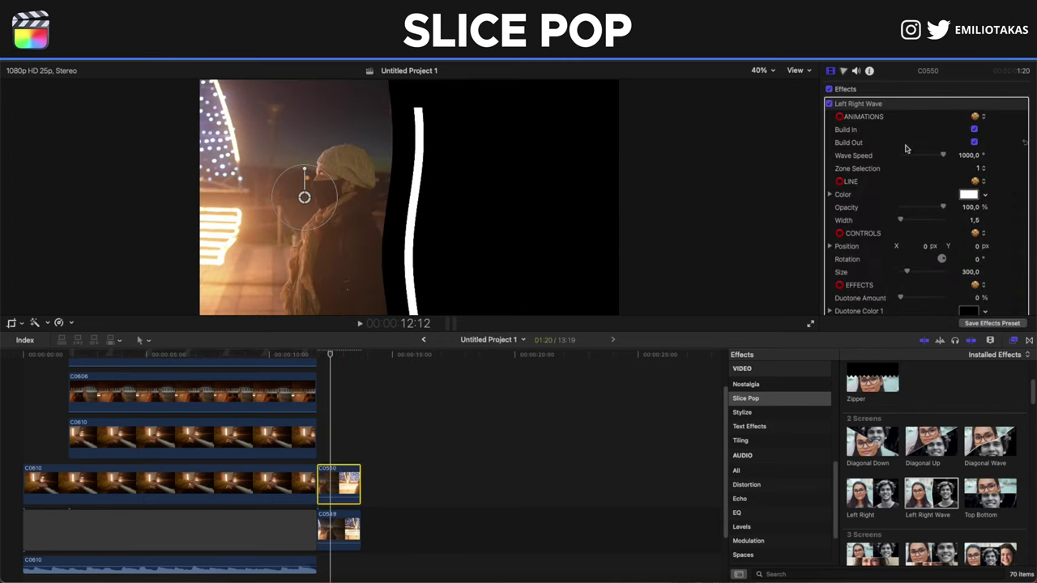
left_click(979, 169)
left_click(981, 182)
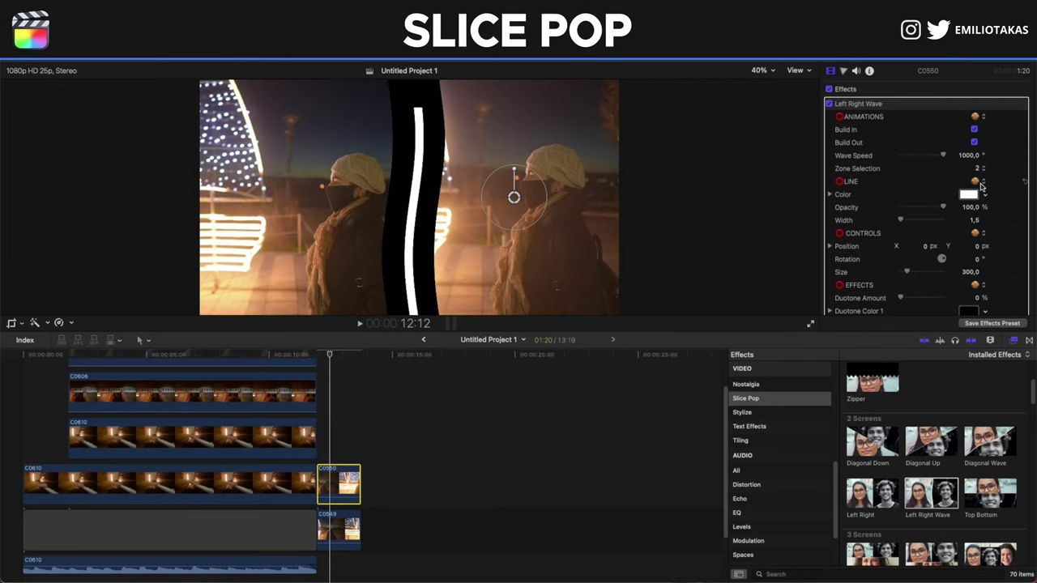
left_click(974, 130)
left_click(974, 142)
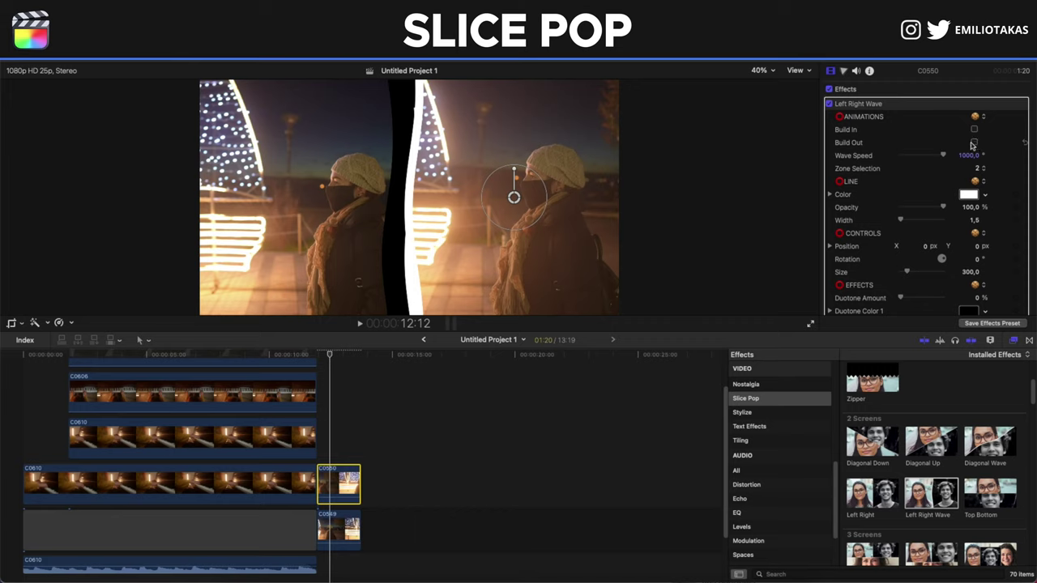
- Turn off Build Out on C0549, then play back the wave split-screen
left_click(340, 530)
left_click(975, 143)
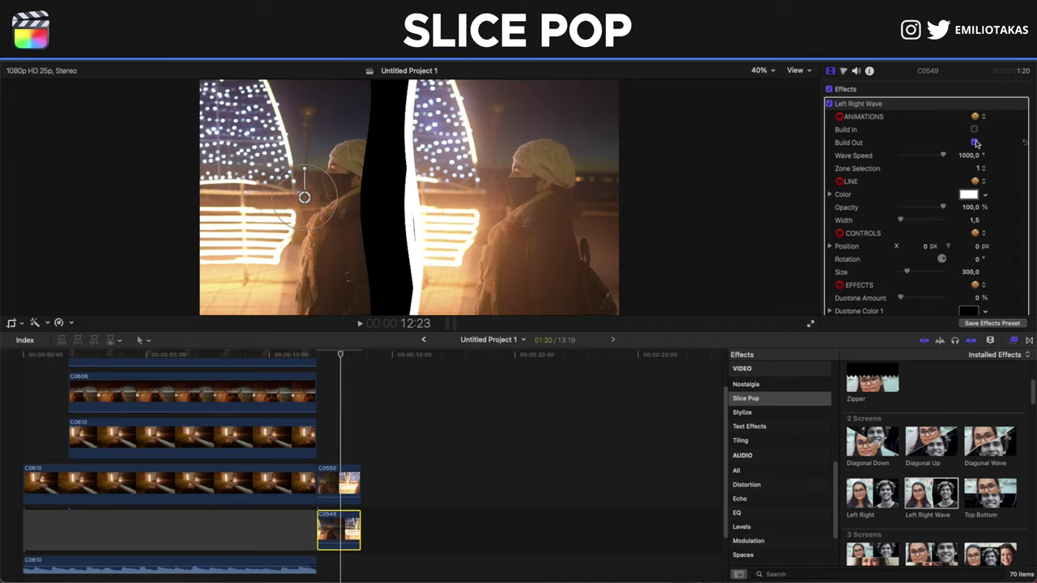
left_click(976, 142)
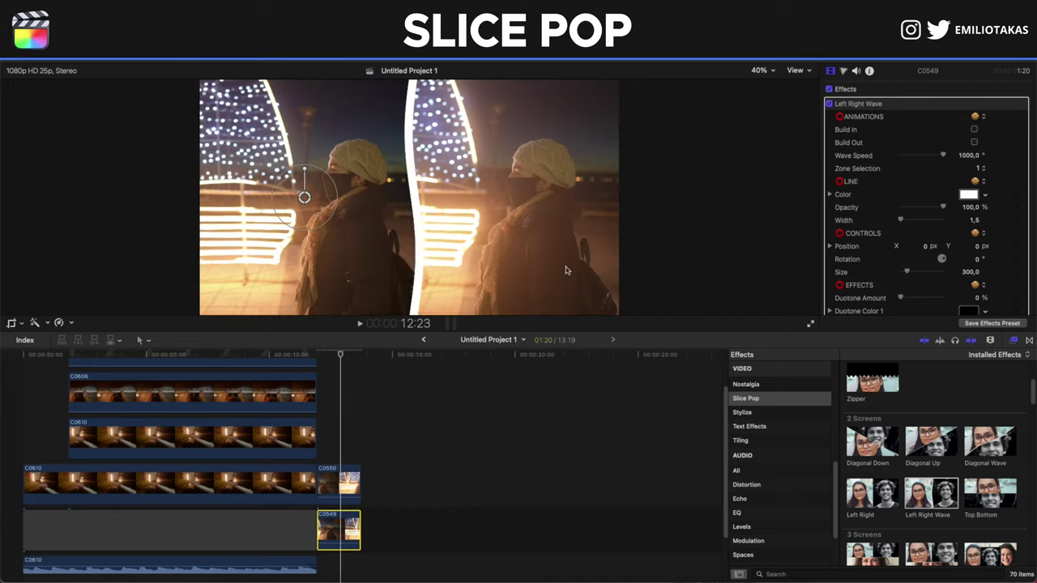
left_click(318, 358)
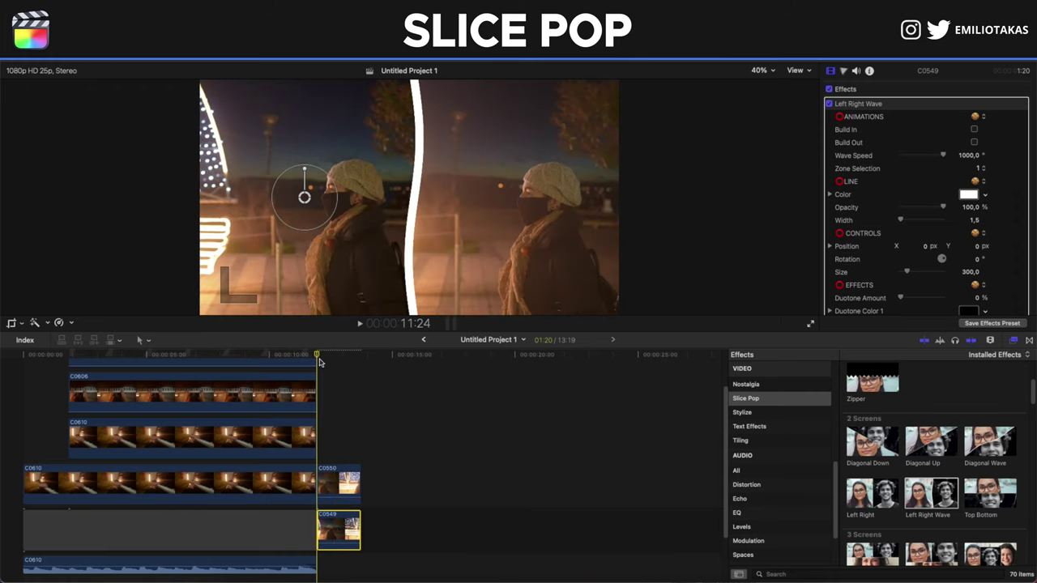
key("space")
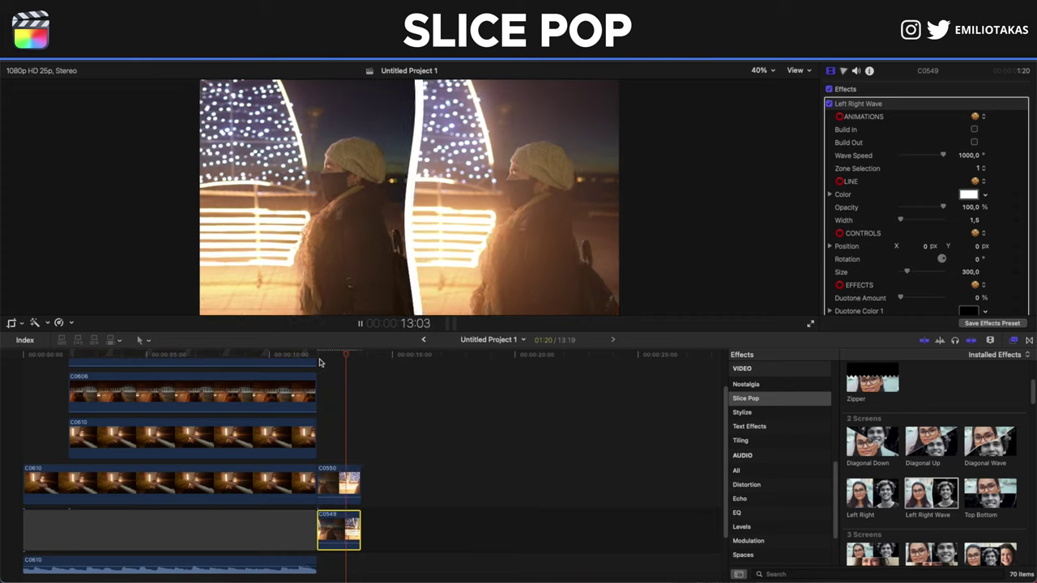